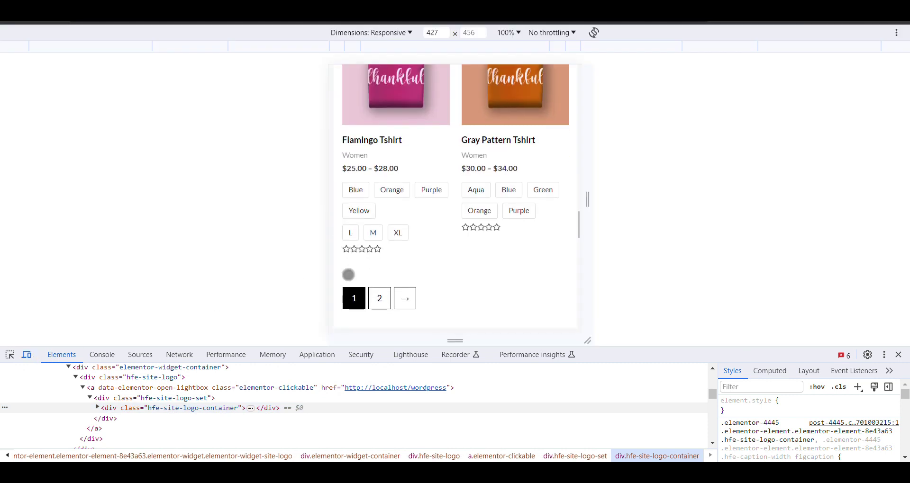
Go to the WordPress dashboard and open the page for adding a new plugin.
scroll(417, 255, up, 3)
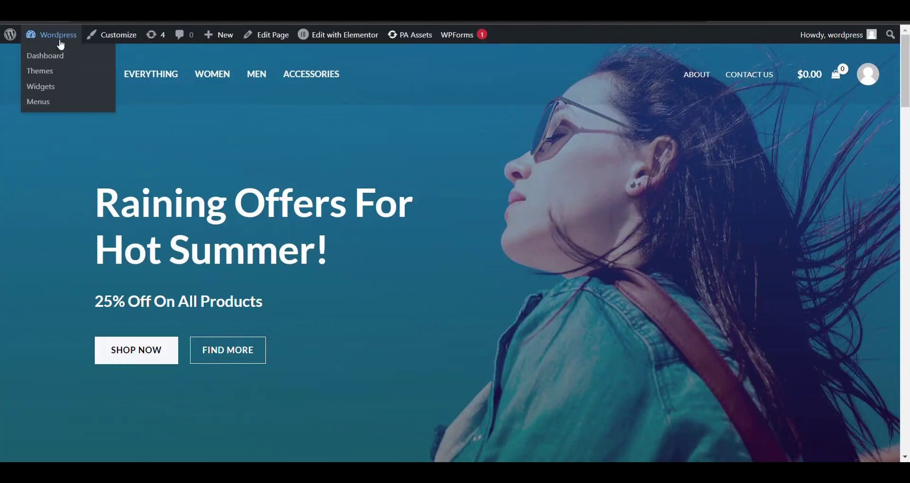
click(61, 38)
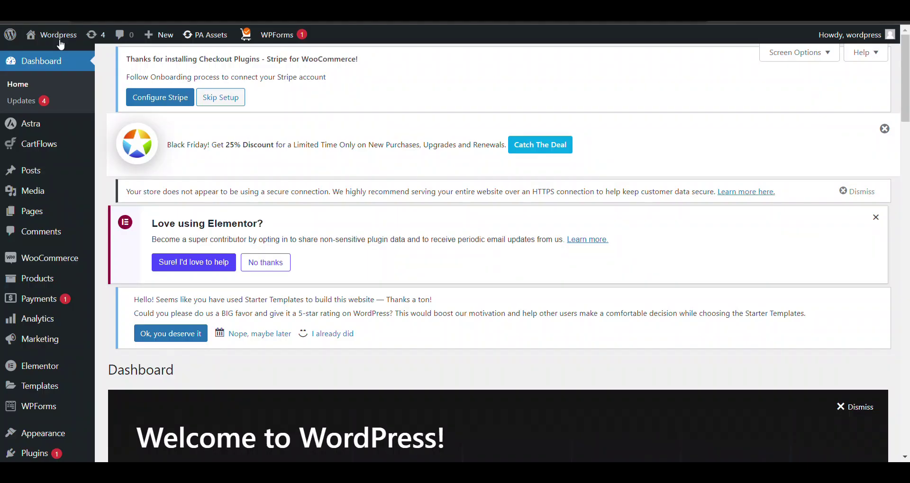
mouse_move(74, 153)
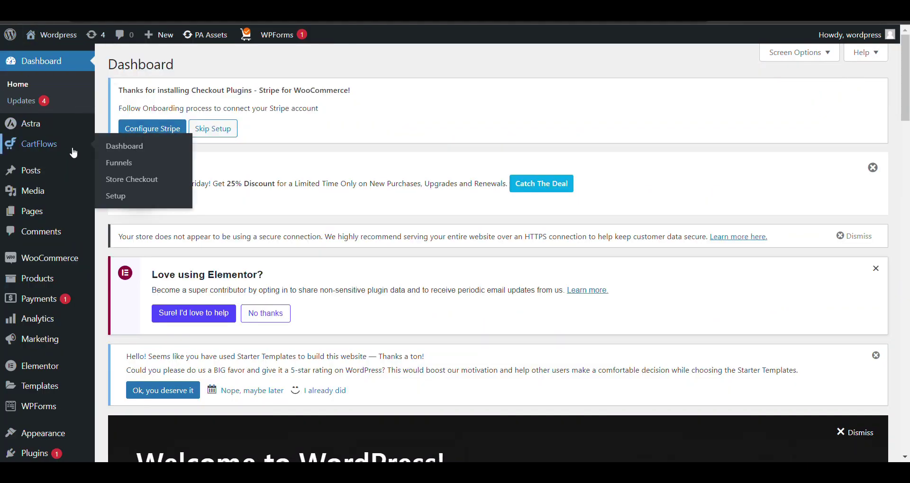
mouse_move(52, 183)
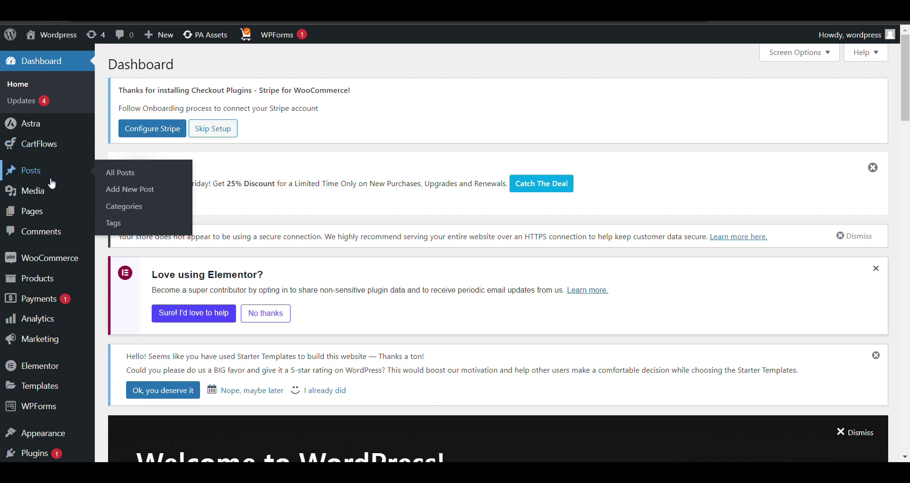
scroll(52, 183, down, 4)
scroll(28, 171, up, 4)
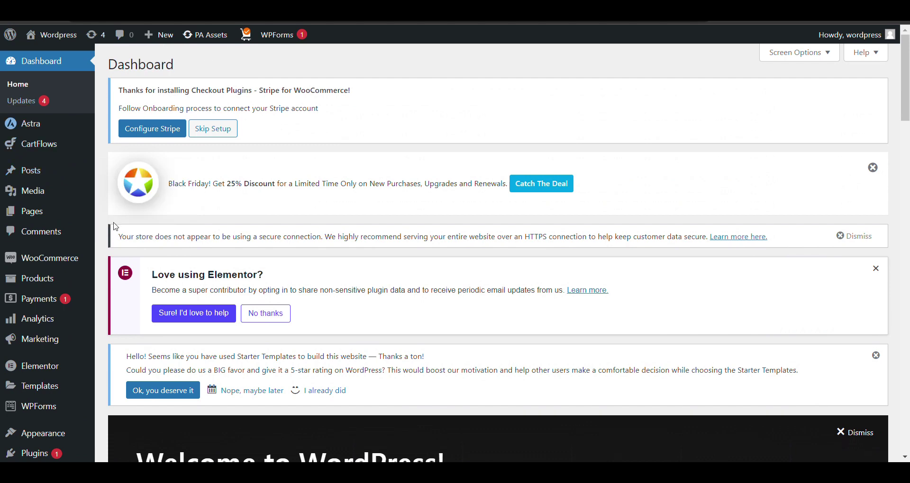
scroll(19, 331, down, 5)
mouse_move(37, 327)
click(140, 347)
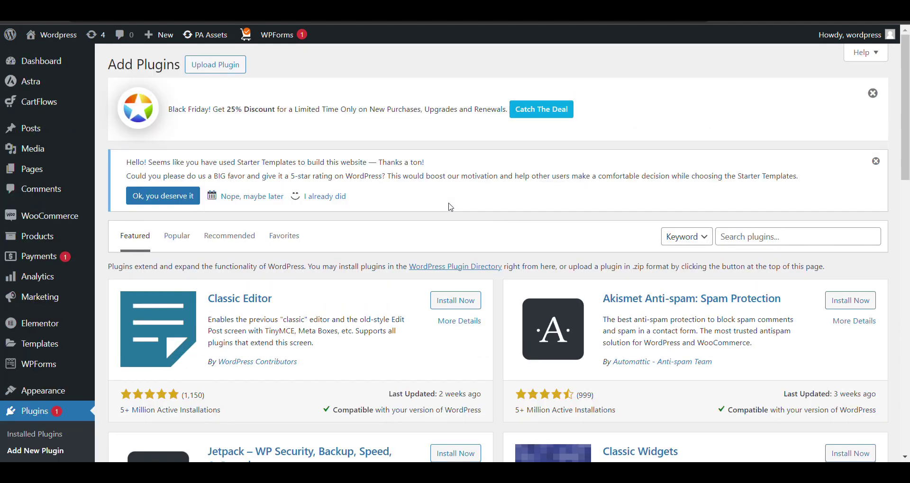
Search the plugin directory for "elementor" and find Elementor Header & Footer Builder.
click(842, 235)
text(elementor)
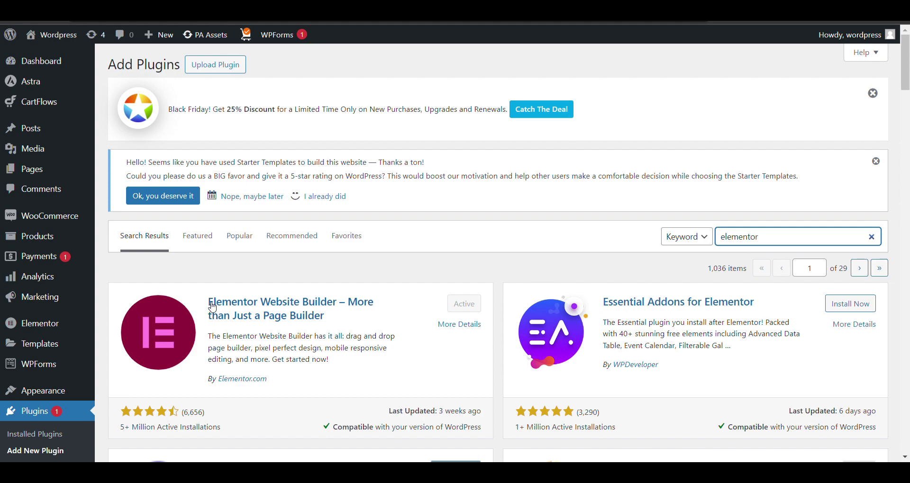
drag(209, 303, 379, 316)
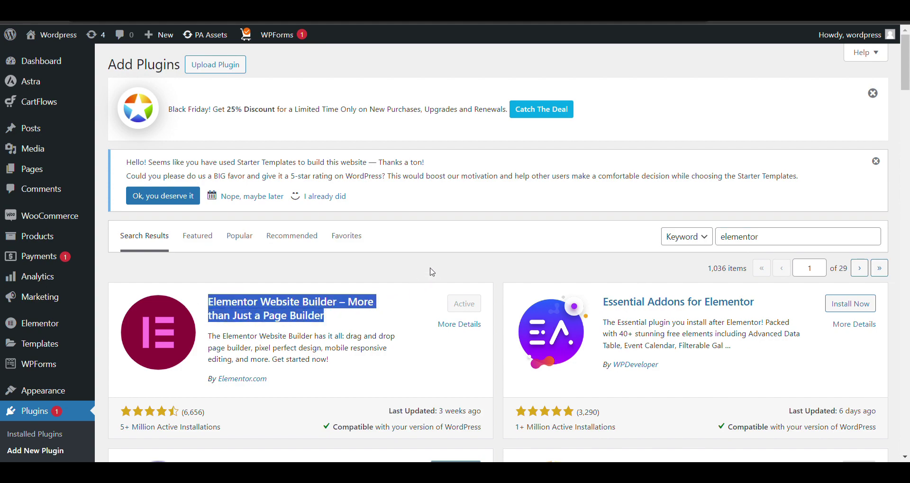
scroll(423, 277, down, 6)
scroll(499, 293, down, 1)
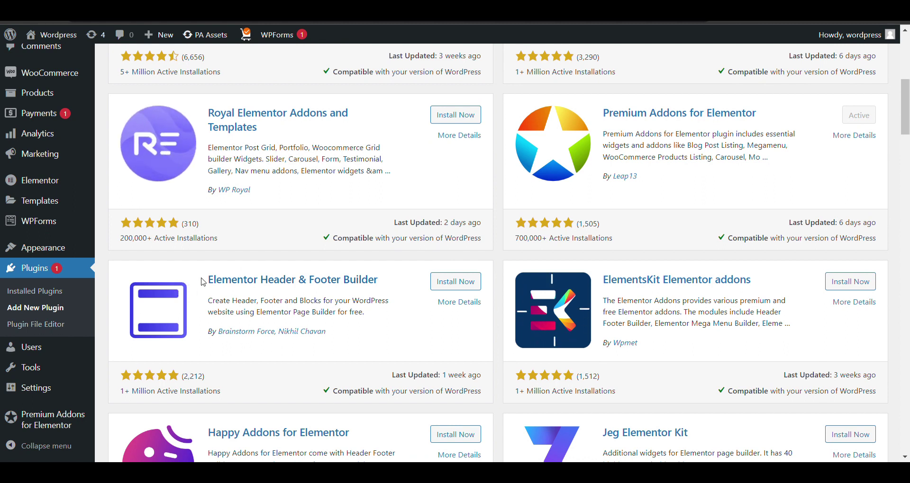
Install and activate the Elementor Header & Footer Builder plugin.
click(455, 281)
drag(379, 280, 207, 292)
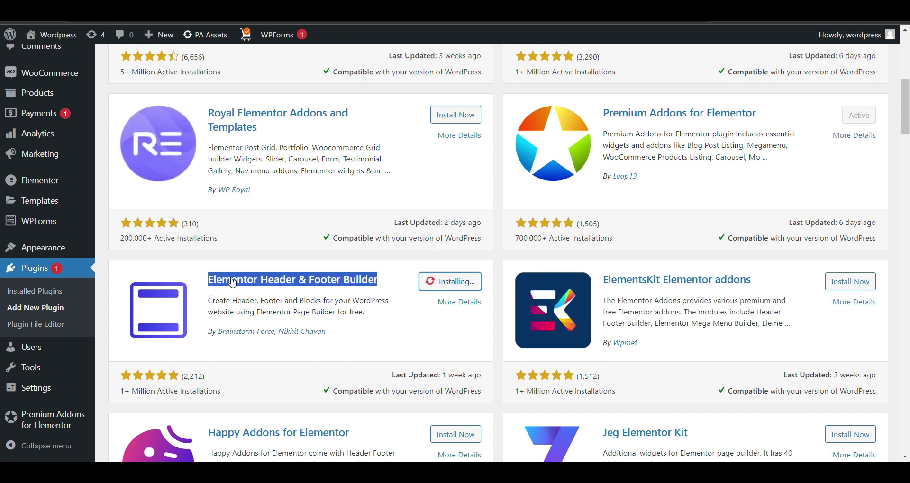
scroll(382, 201, up, 4)
scroll(381, 201, down, 5)
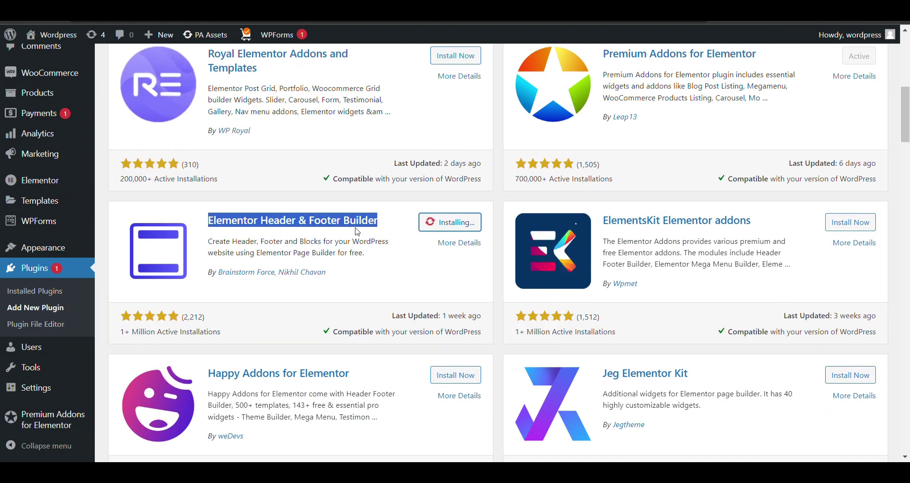
scroll(393, 233, up, 1)
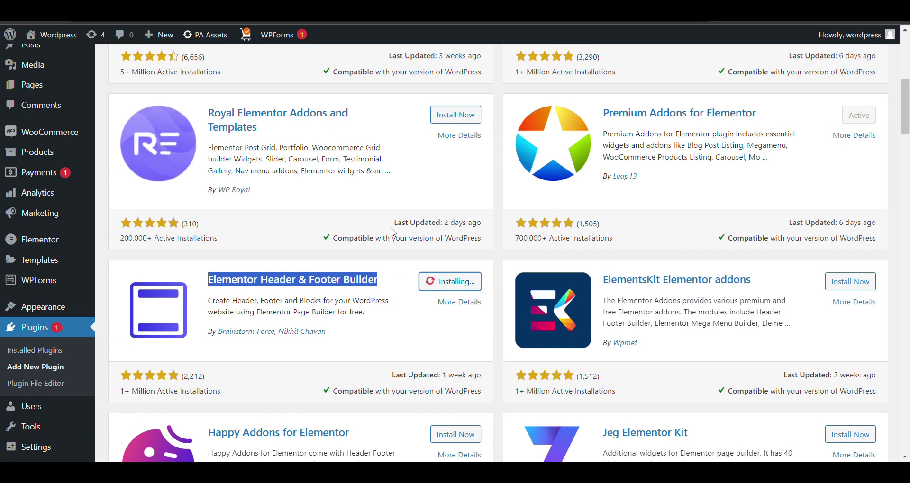
scroll(393, 233, up, 4)
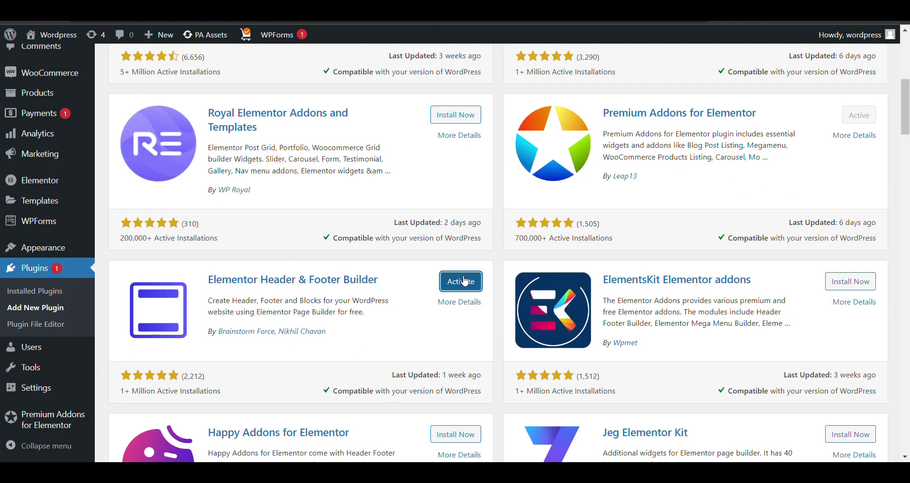
scroll(418, 226, down, 4)
click(462, 282)
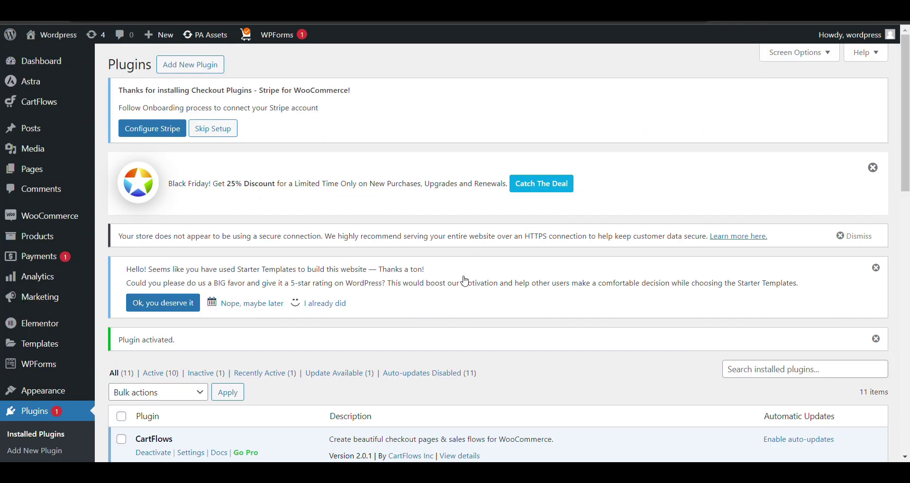
Start a new Elementor Header & Footer Builder template, skipping the plugin's introductory questions.
scroll(16, 343, down, 5)
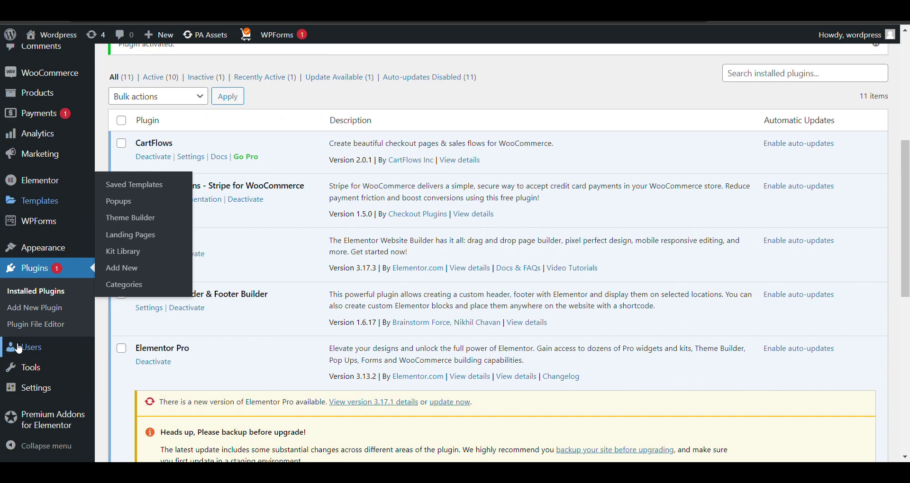
mouse_move(68, 250)
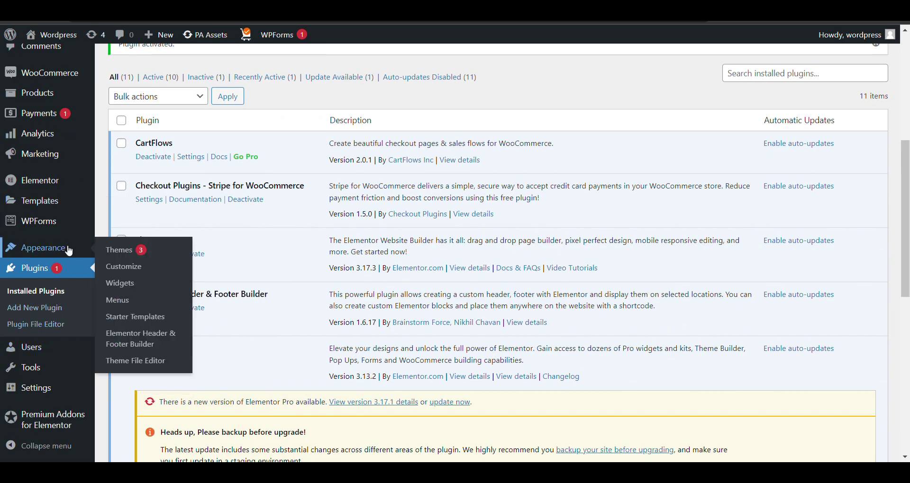
click(152, 343)
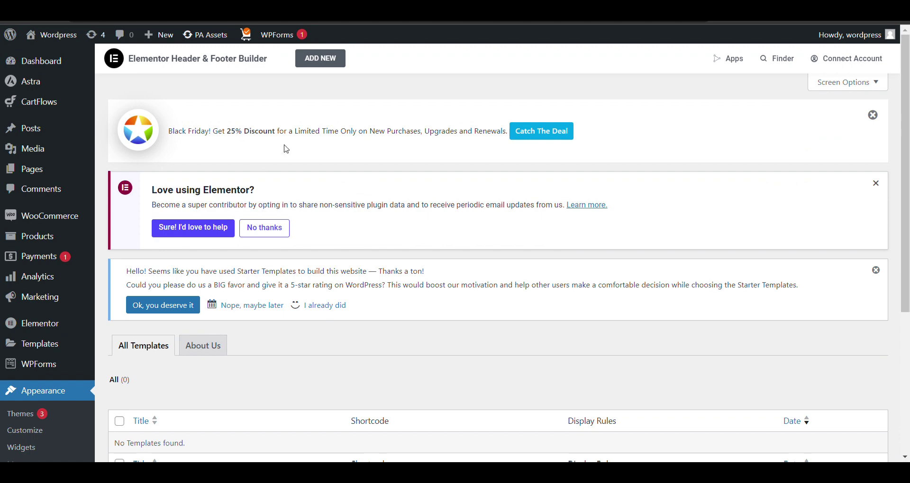
click(321, 57)
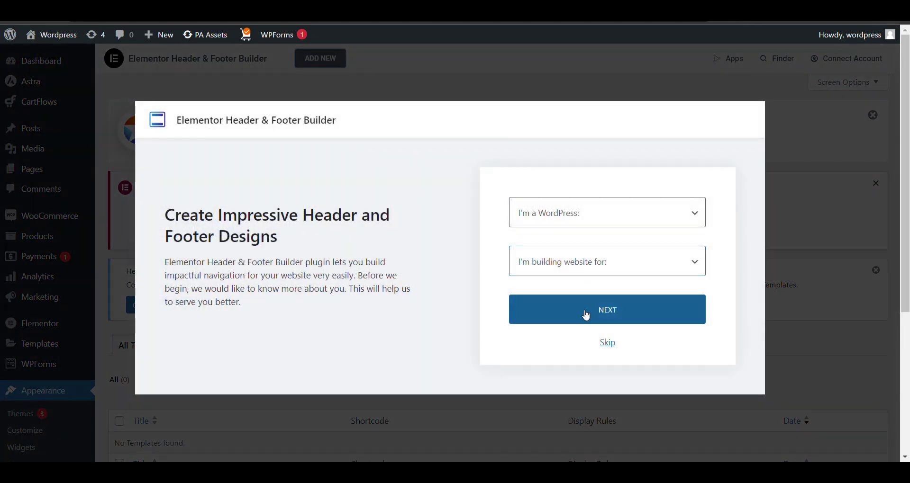
click(609, 345)
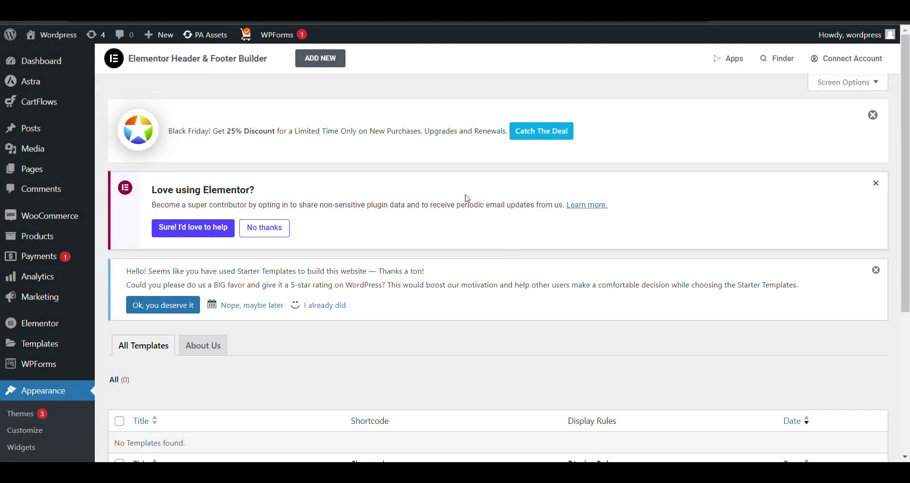
scroll(348, 217, down, 4)
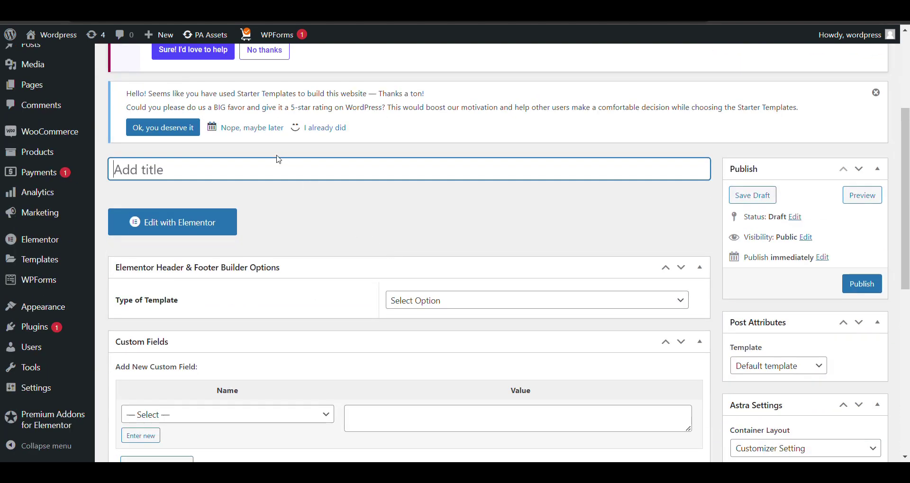
Title the new template "Footer" and set its type of template to Footer.
text(Footer)
scroll(389, 189, down, 3)
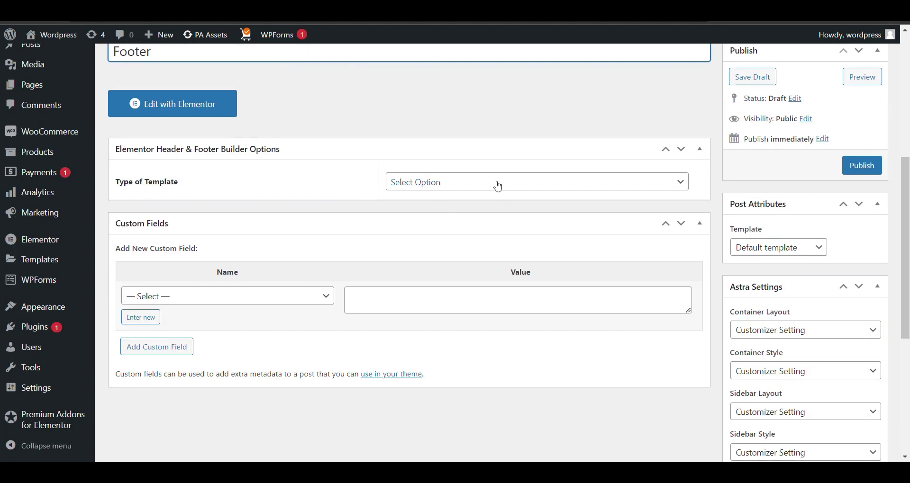
click(496, 183)
click(437, 241)
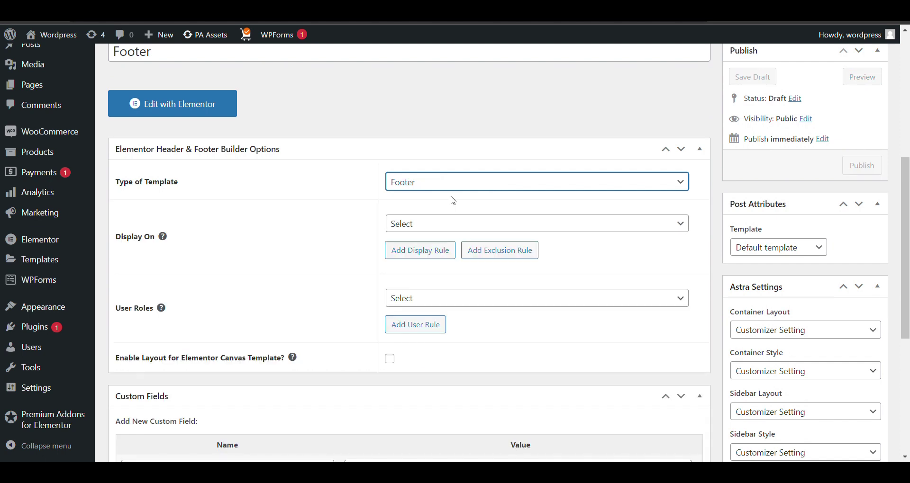
Set the template to display on Entire Website and remove the extra empty display rule.
click(426, 228)
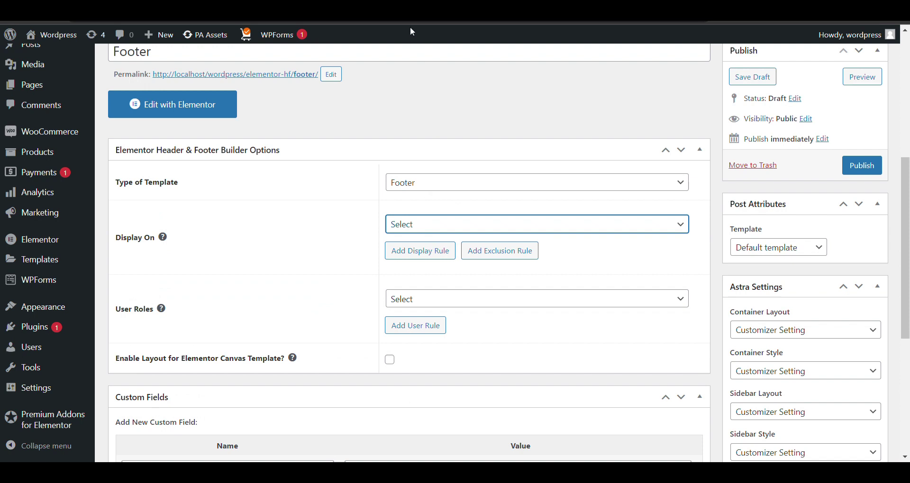
click(436, 251)
click(412, 211)
click(431, 239)
click(449, 159)
click(438, 144)
click(448, 251)
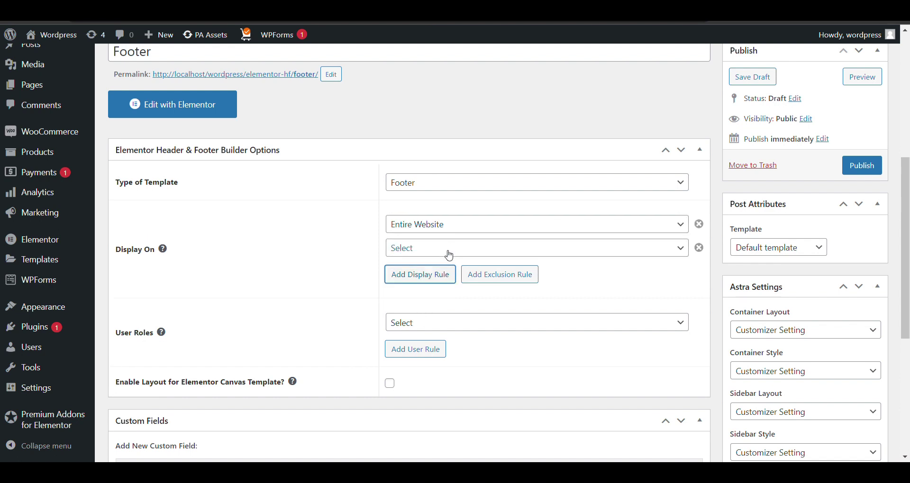
click(697, 246)
Set the template's user role to Logged In and switch it to the preceding option.
click(455, 303)
click(433, 353)
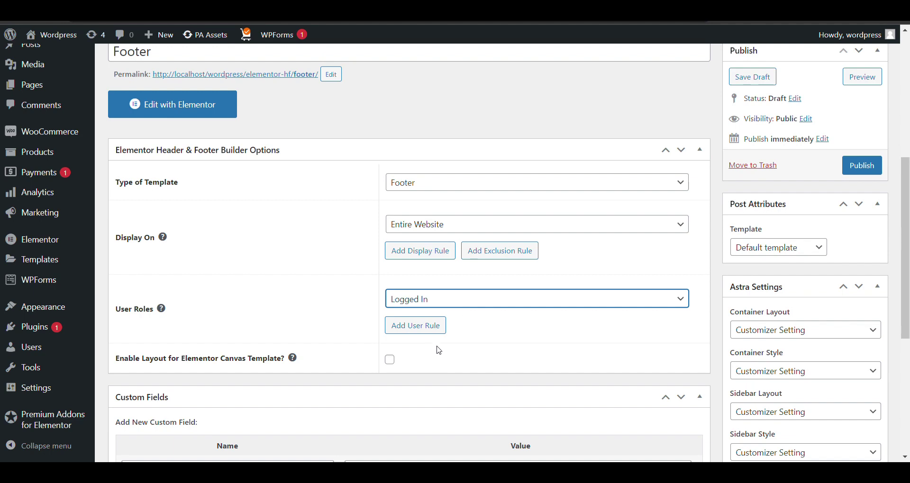
scroll(467, 295, down, 3)
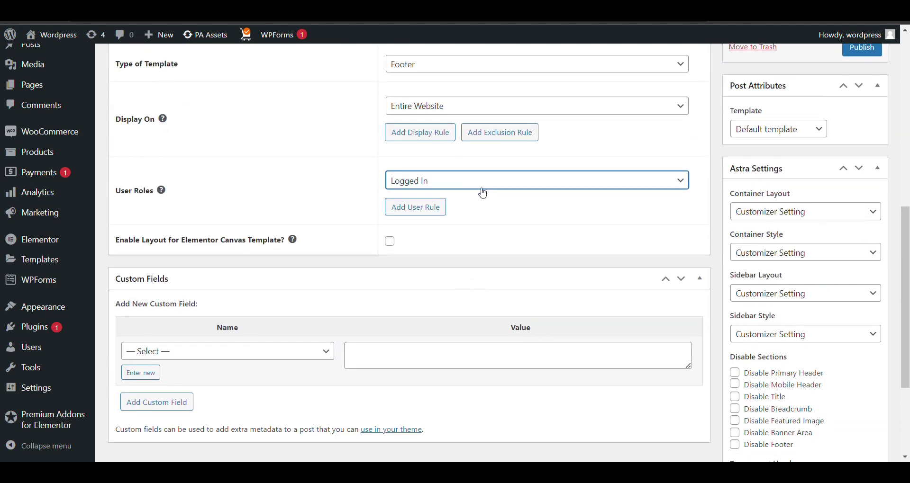
key(Up)
Publish the Footer template and open it for editing with Elementor.
scroll(422, 260, down, 3)
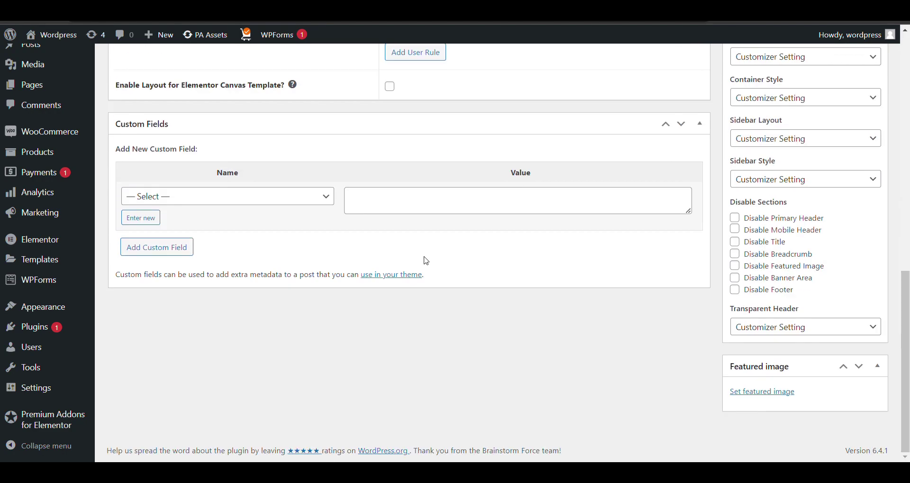
scroll(460, 244, up, 15)
scroll(861, 355, down, 5)
click(863, 286)
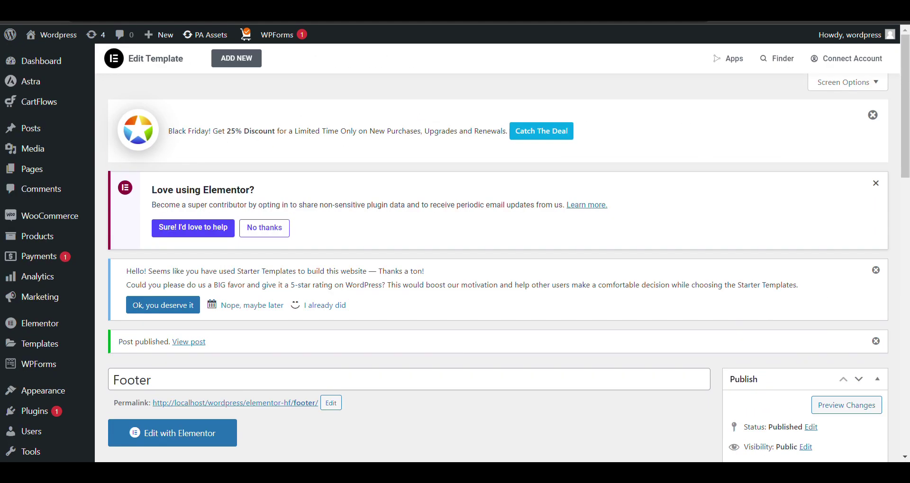
click(166, 438)
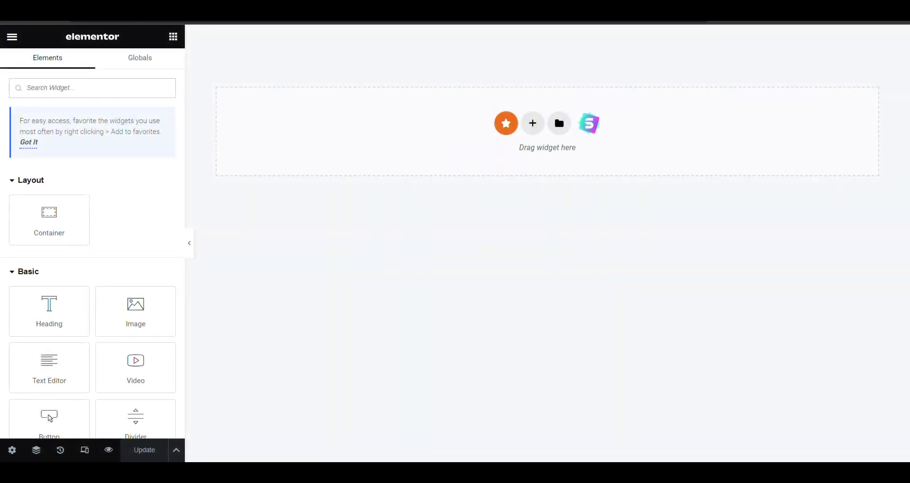
Add a container with four equal columns in one row and set its content width to full width.
click(532, 123)
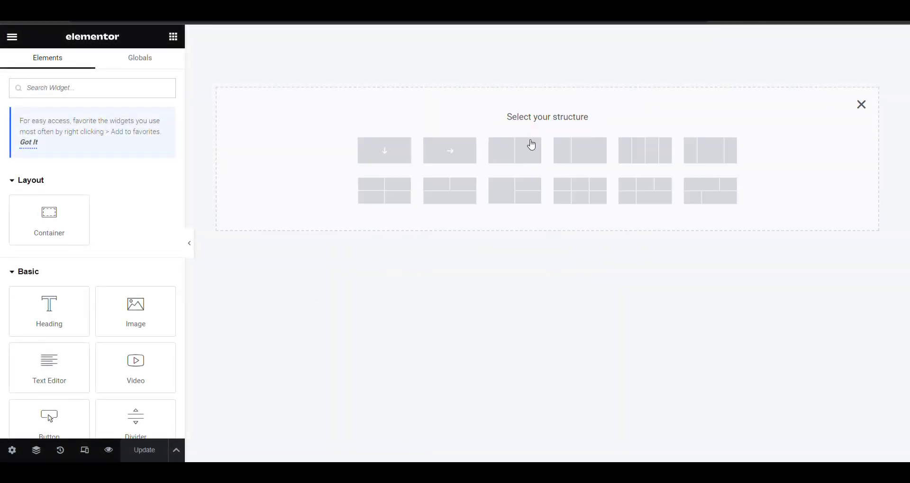
click(654, 154)
mouse_move(545, 37)
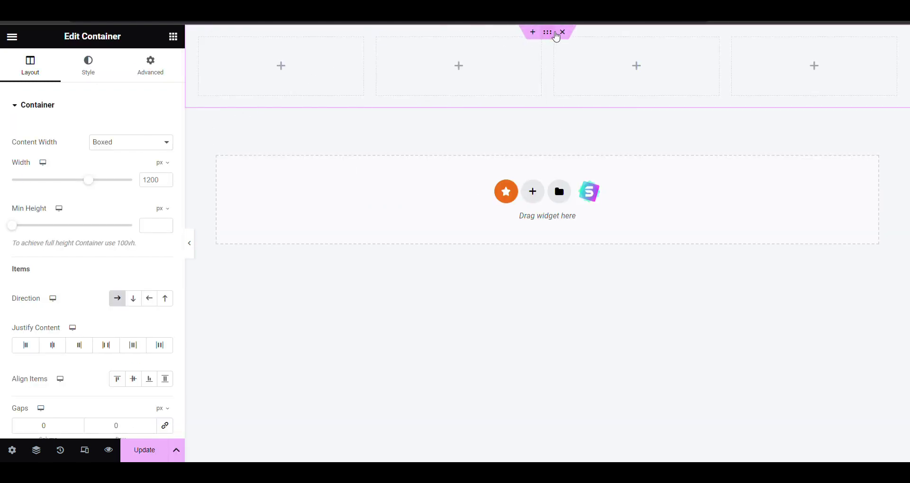
click(128, 166)
Give the four-column container a classic background in colour #17638D and return to the widget list.
click(88, 63)
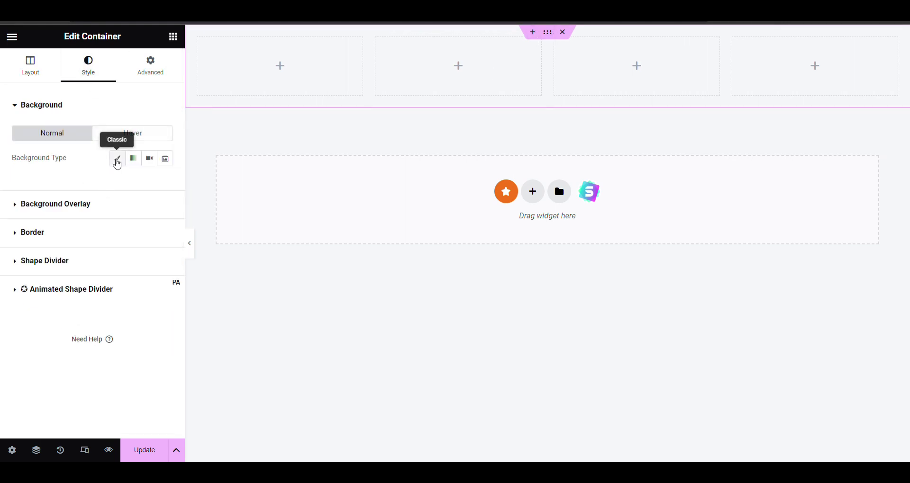
click(117, 163)
click(166, 184)
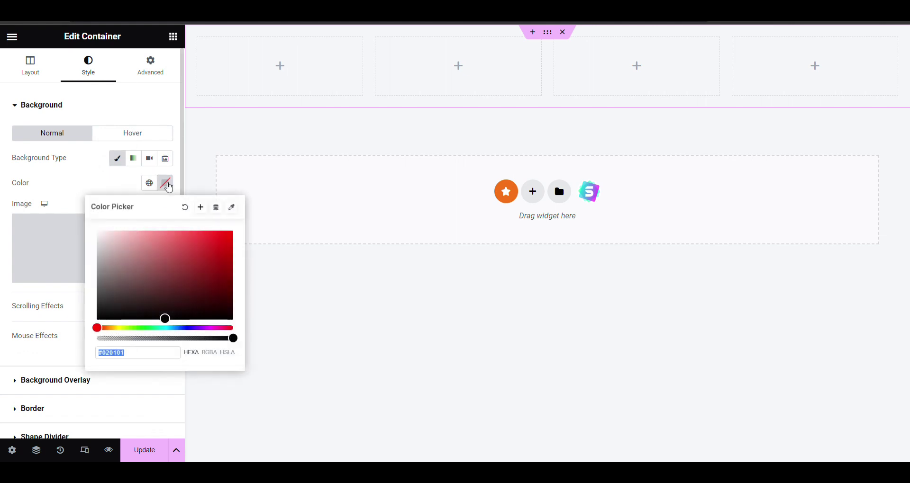
text(#17638D)
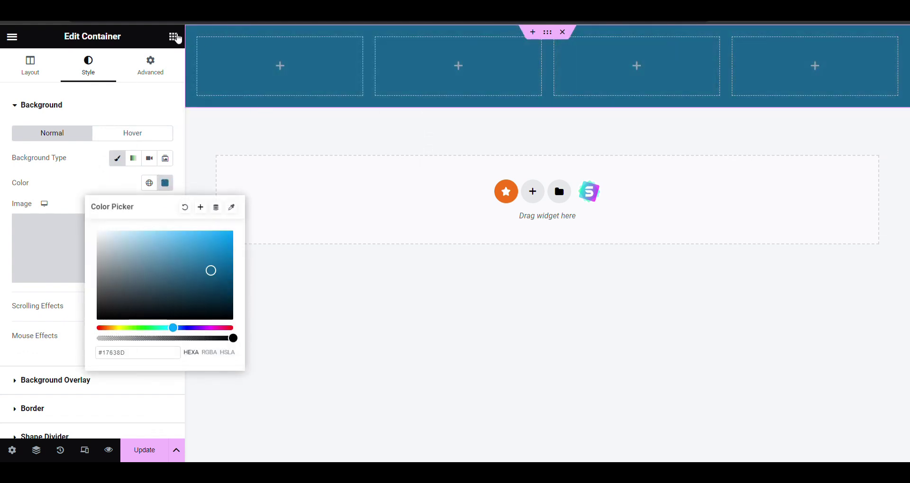
click(174, 37)
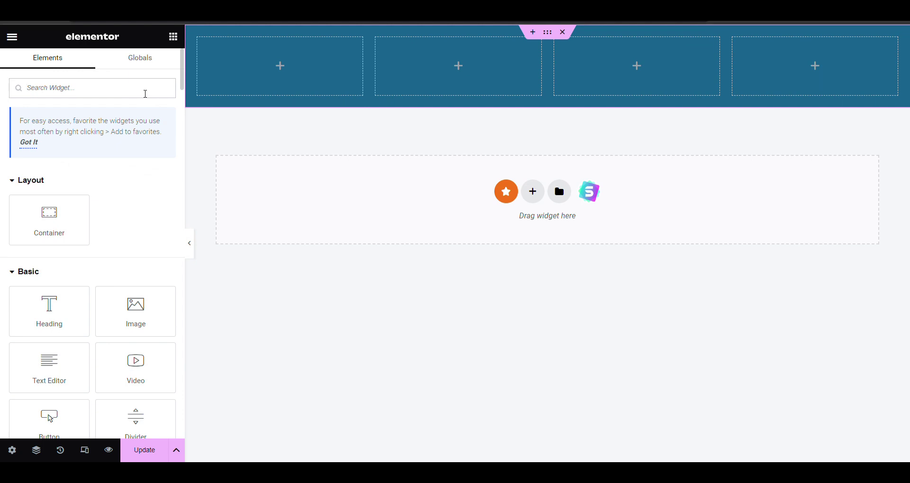
Add the Header & Footer Builder's Site Logo widget to the first column of the footer.
click(146, 94)
text(logo)
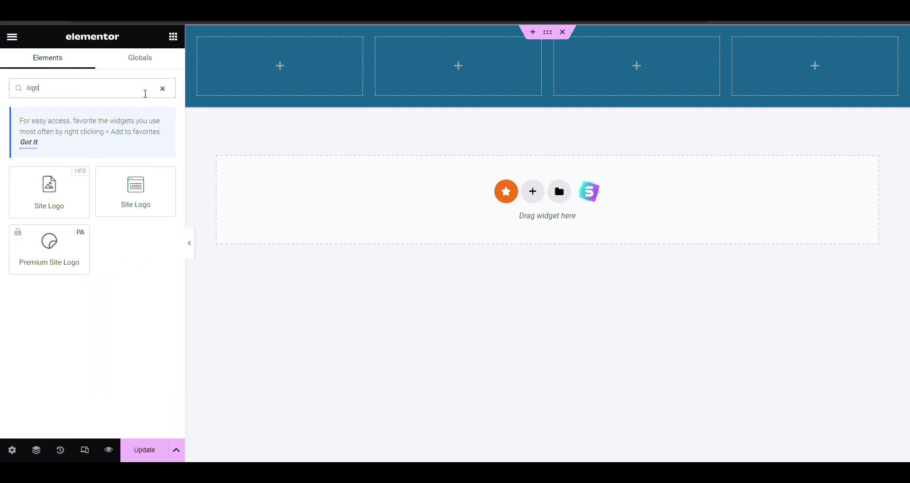
drag(50, 189, 322, 65)
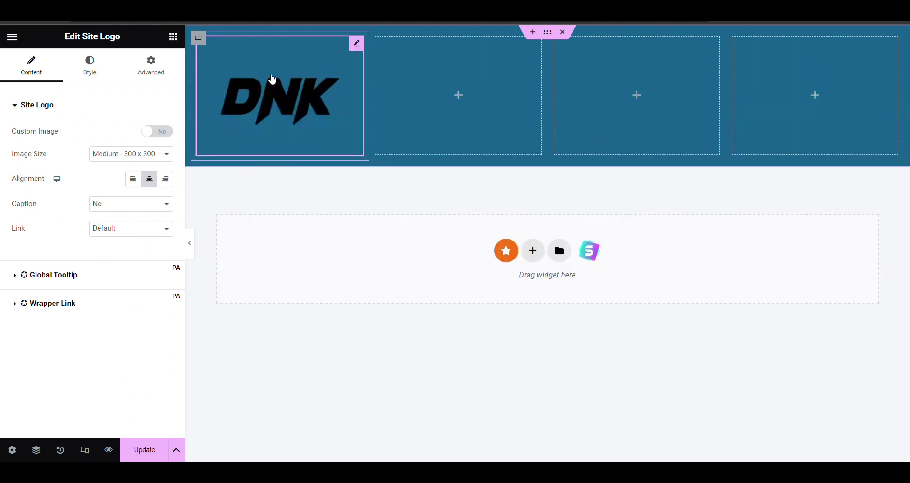
Add a Text Editor widget below the logo in the first column and set its text color to #FFFFFF.
click(177, 39)
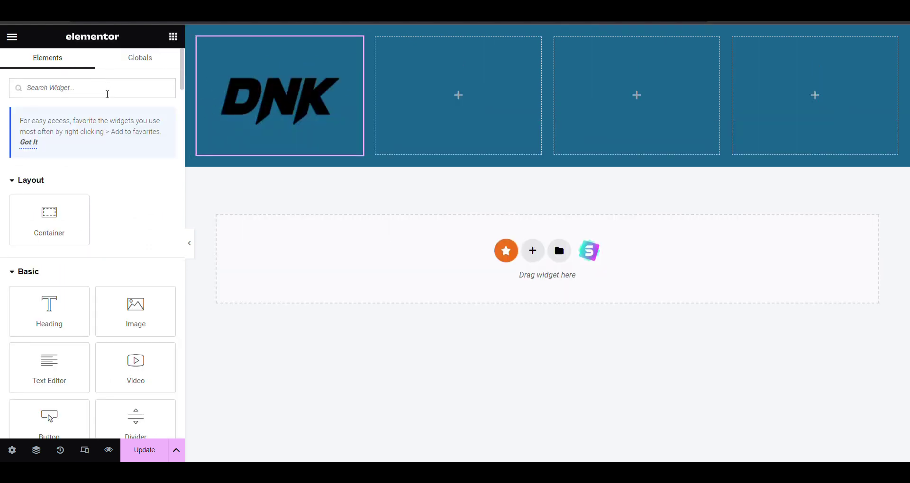
text(text)
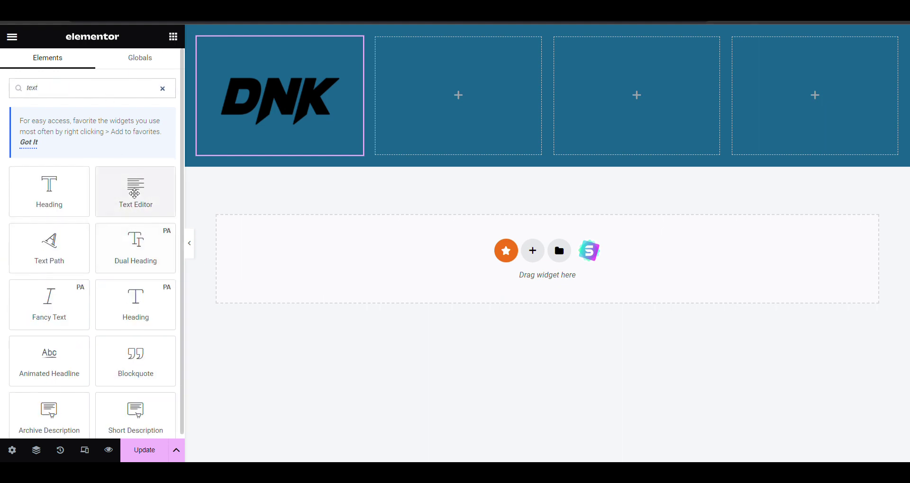
drag(135, 193, 301, 101)
click(90, 65)
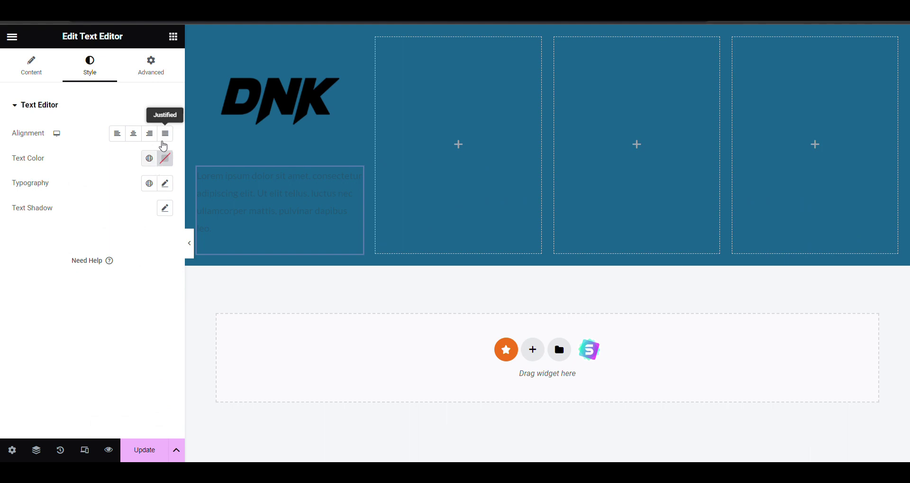
click(165, 158)
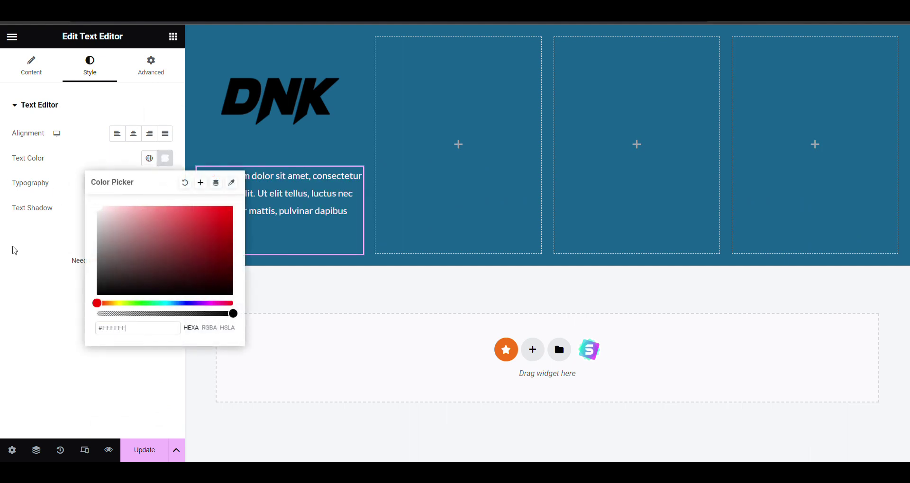
click(14, 250)
Add a Navigation Menu widget to the second column and assign the Quick Links menu to it.
click(169, 36)
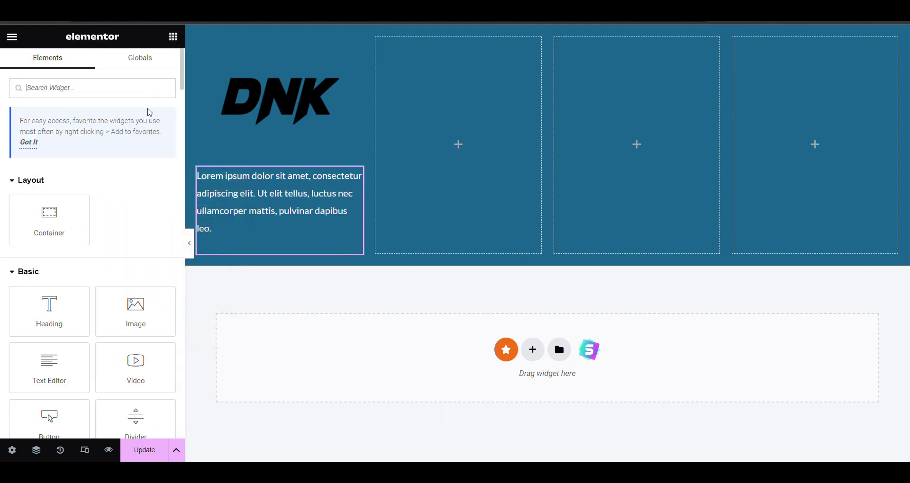
text(menu)
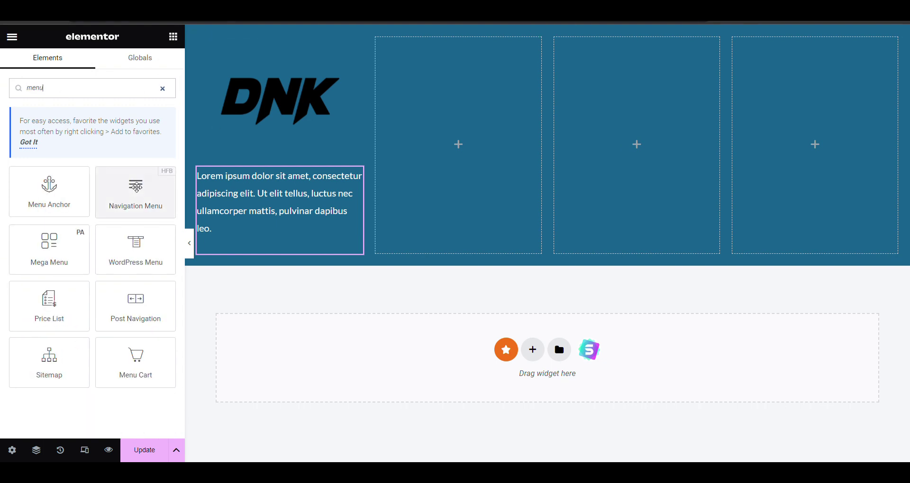
drag(135, 190, 479, 114)
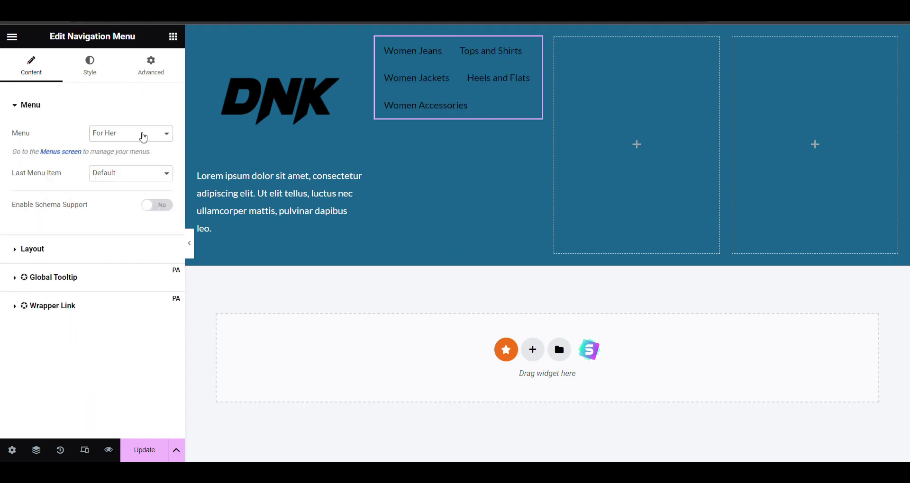
click(116, 181)
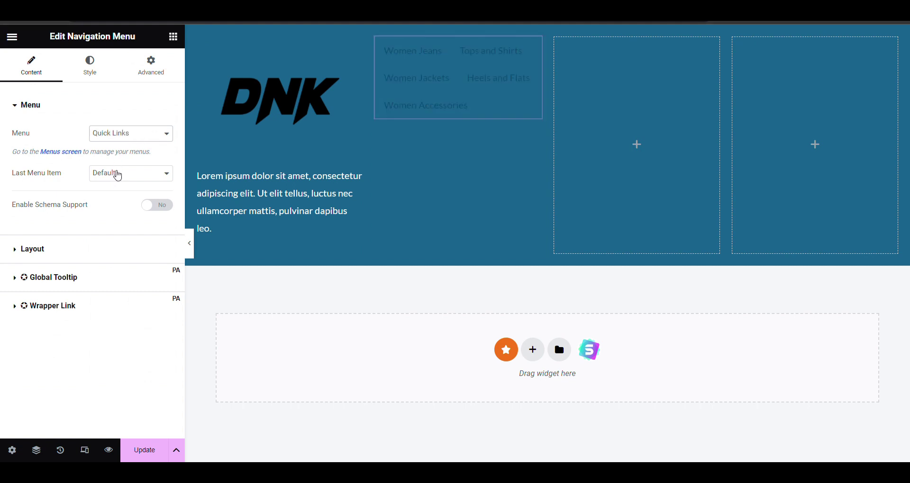
Add a Heading widget above the navigation menu in the second column and title it "Quick Links".
click(173, 37)
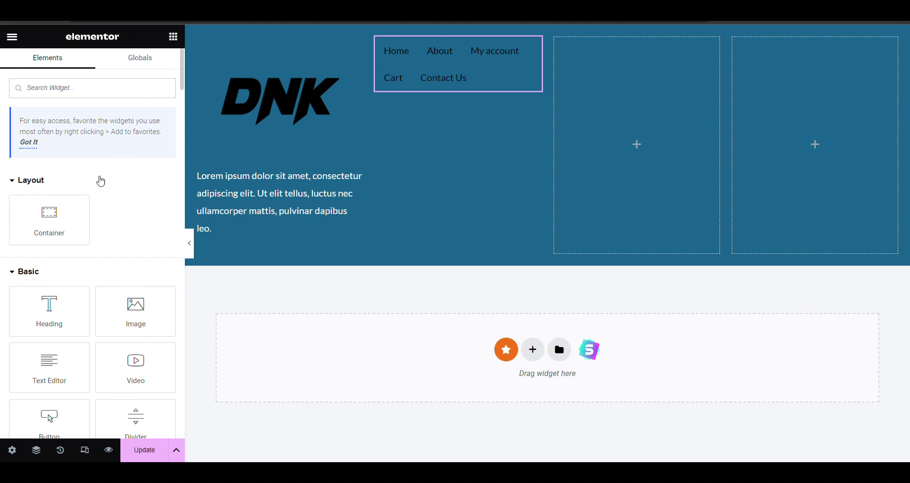
scroll(88, 199, down, 3)
drag(49, 194, 482, 60)
click(127, 156)
key(ctrl+a)
key(BackSpace)
text(Q)
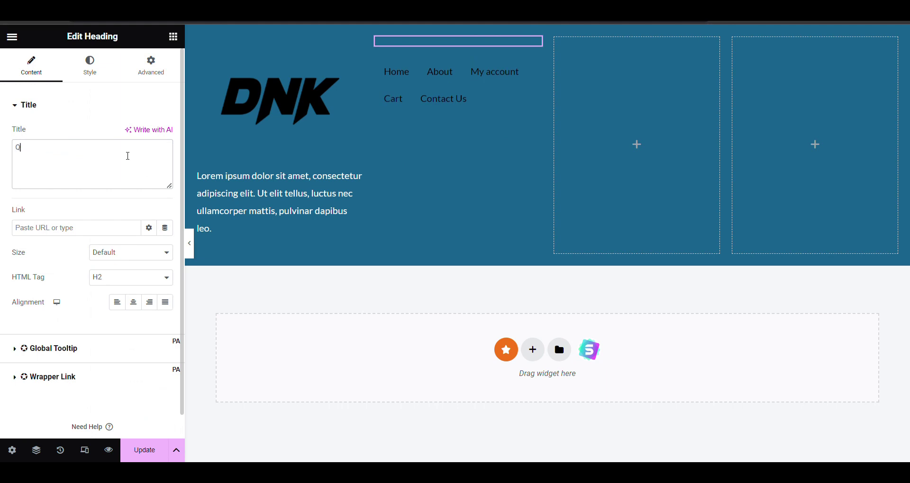
text(ucik L)
key(BackSpace)
key(BackSpace)
key(BackSpace)
key(BackSpace)
key(BackSpace)
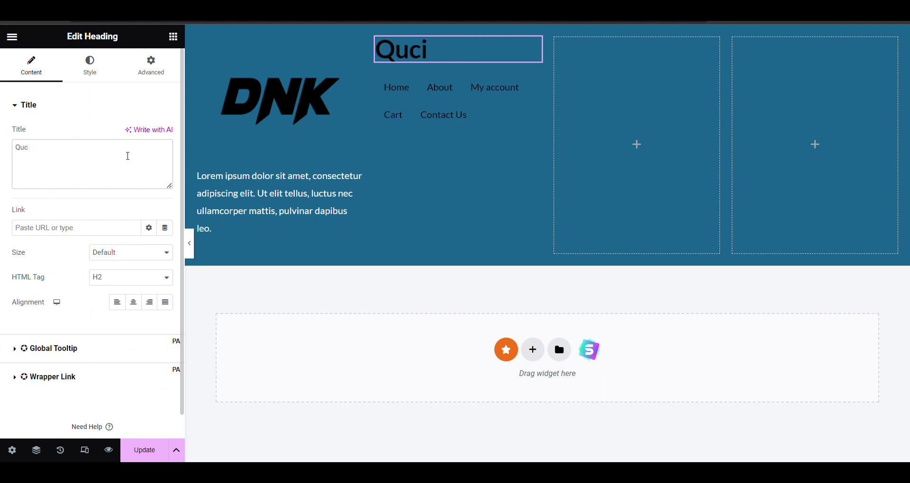
text(ick Links)
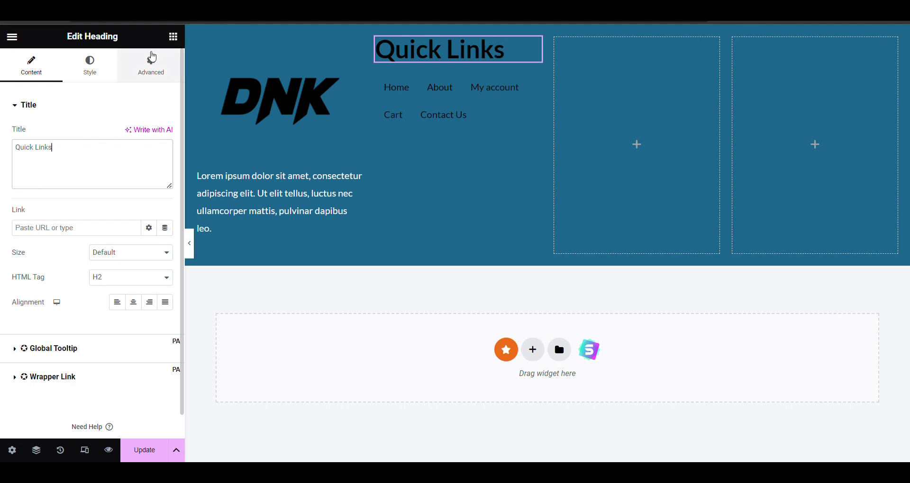
Set the Quick Links heading's text color to white.
click(106, 67)
click(165, 134)
drag(155, 203, 98, 182)
Set the second column's navigation menu layout to Vertical and its responsive breakpoint to None.
click(441, 104)
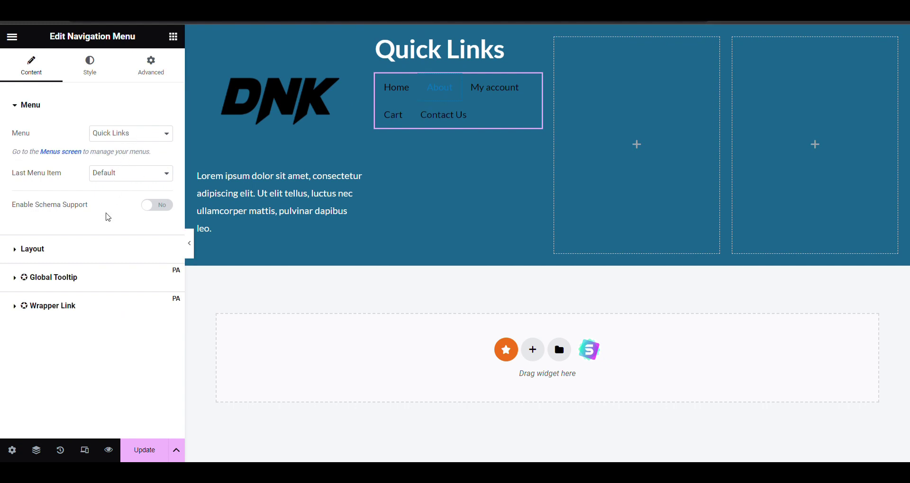
click(96, 248)
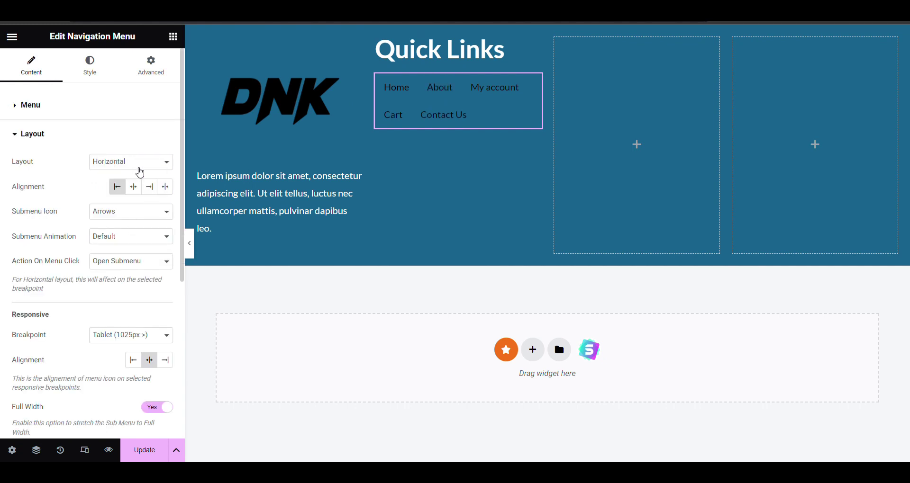
click(118, 192)
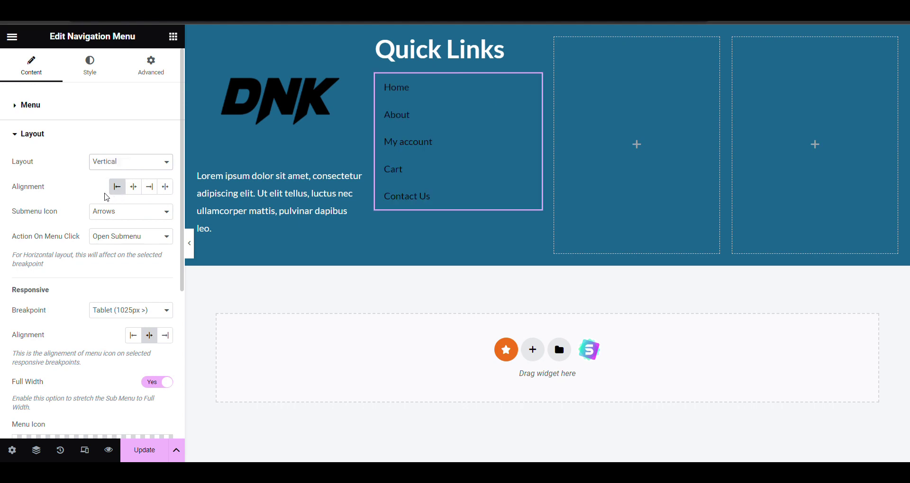
scroll(130, 242, down, 5)
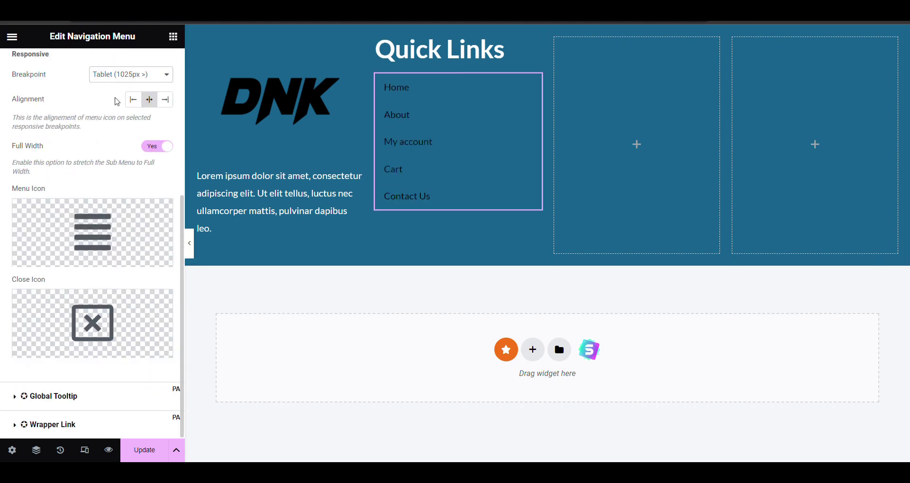
key(ctrl+z)
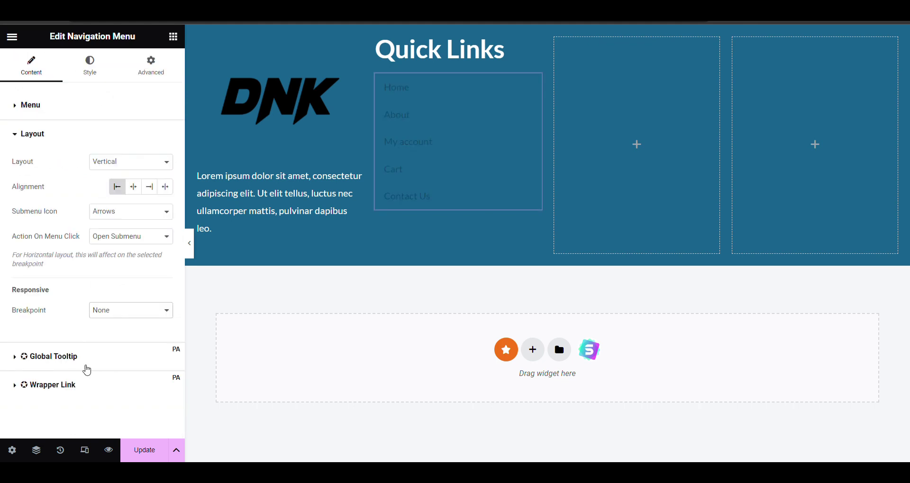
Preview the footer in tablet and mobile portrait sizes and return to the desktop view.
click(84, 450)
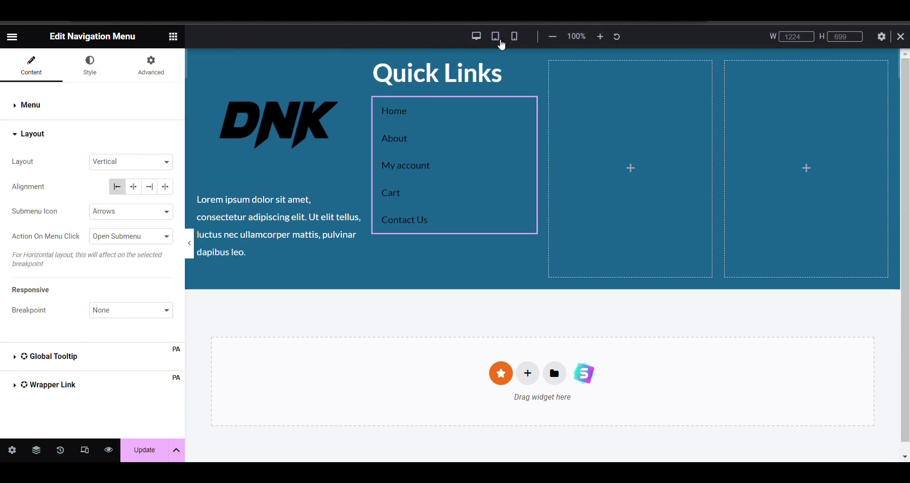
click(502, 39)
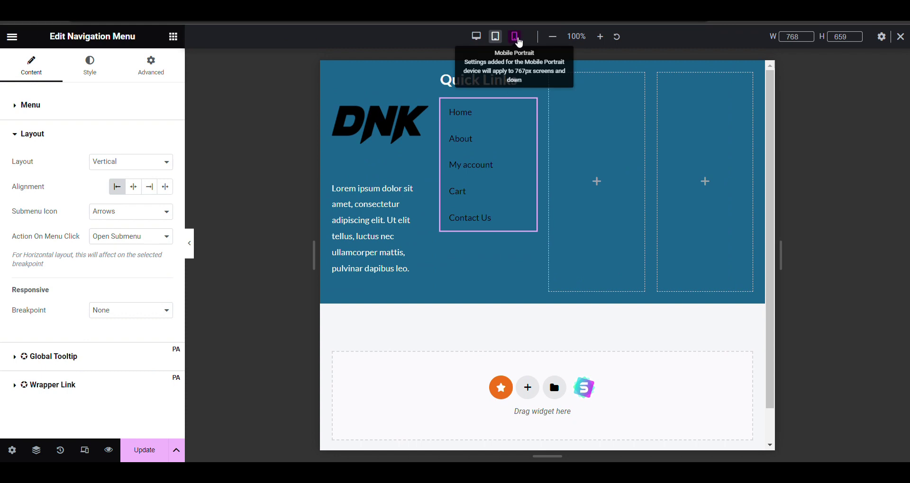
click(514, 37)
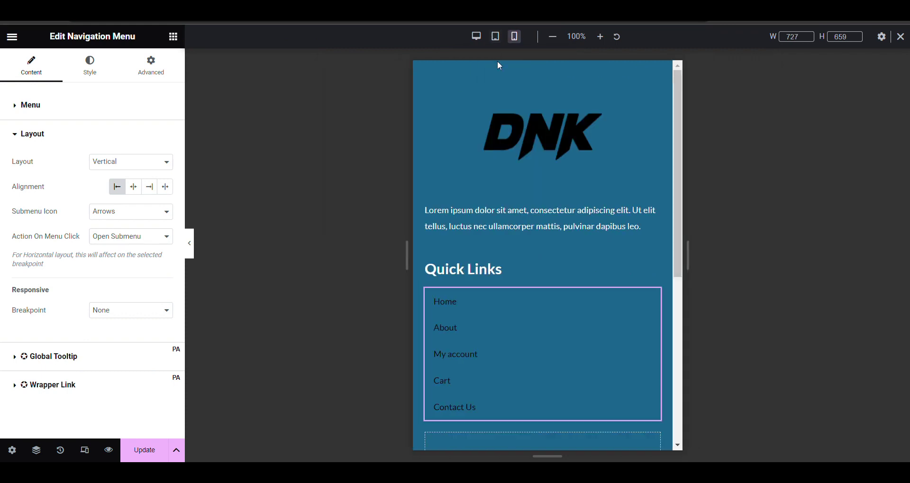
click(476, 36)
Set the normal text color of the Quick Links navigation menu to white.
click(82, 77)
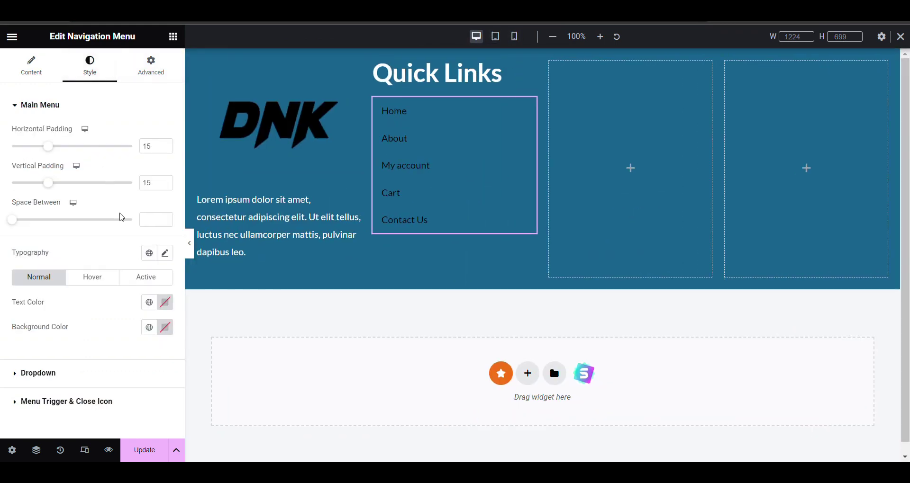
click(165, 302)
drag(126, 182, 104, 157)
Copy the Company heading into the empty fourth column and change the copy's title to "Contact Us".
click(573, 114)
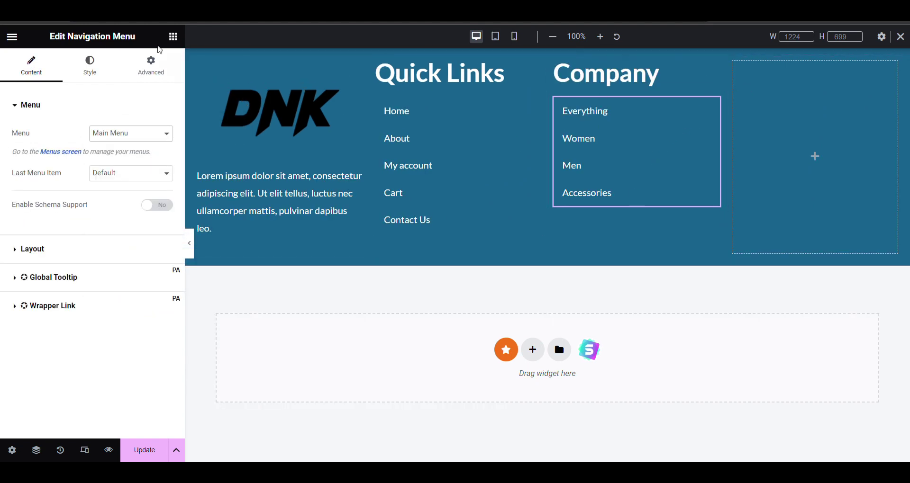
right_click(641, 85)
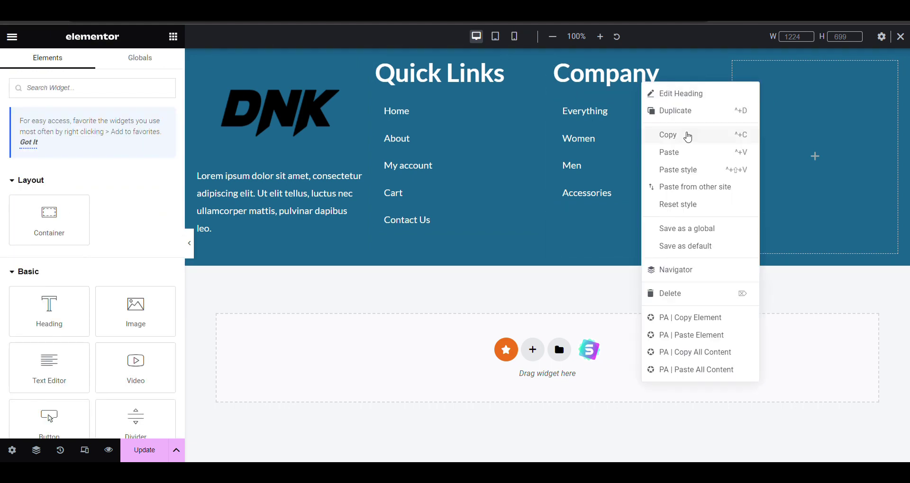
click(688, 136)
right_click(772, 107)
click(805, 197)
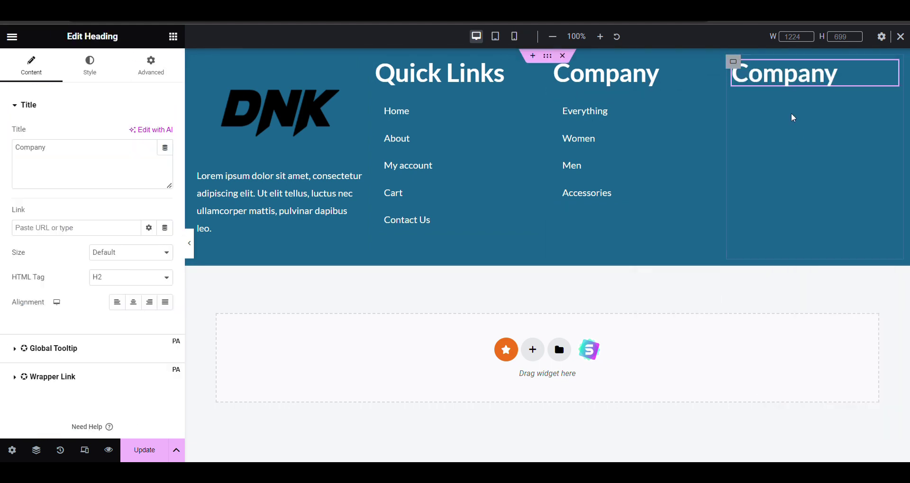
click(135, 145)
key(ctrl+a)
key(BackSpace)
text(Contact U)
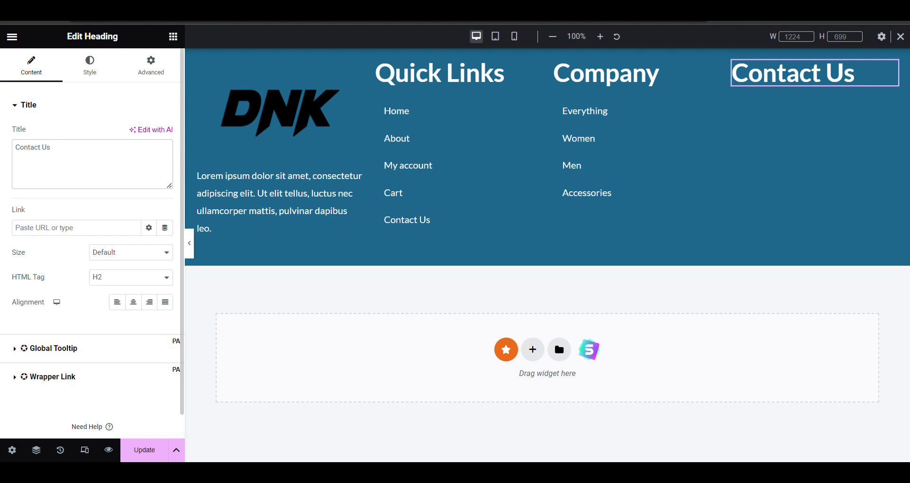
Add an Icon Box widget below the Contact Us heading and set its icon position to Left.
click(174, 38)
text(icon)
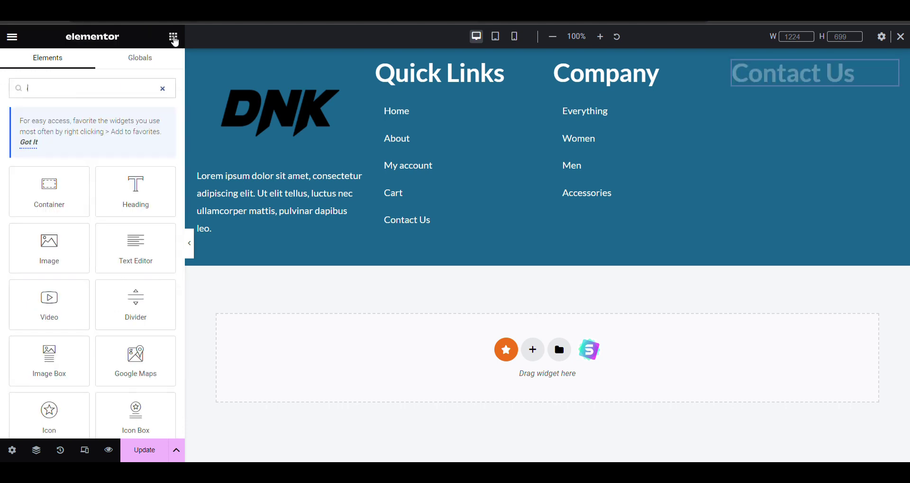
drag(135, 192, 826, 83)
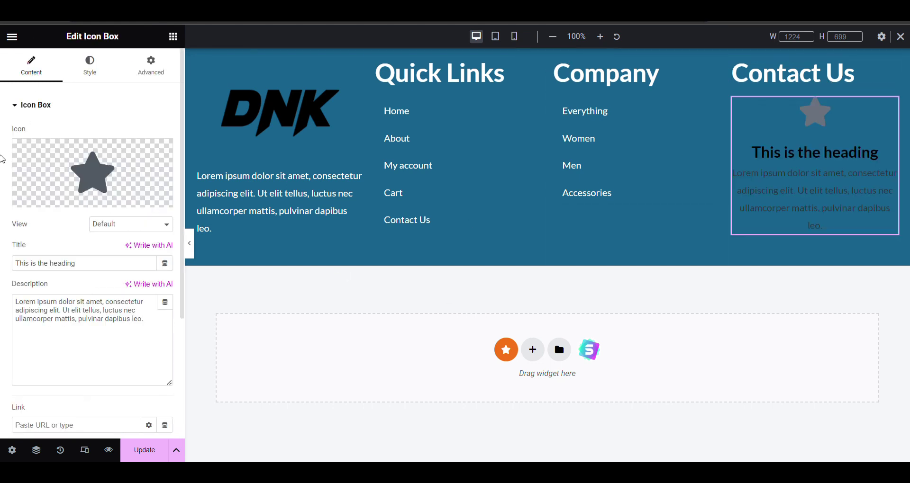
click(94, 70)
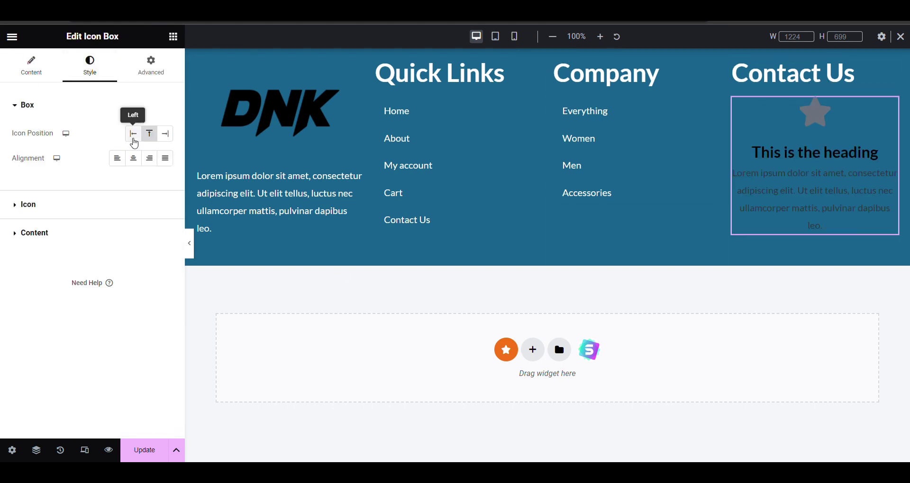
click(131, 132)
Remove the placeholder description text from the icon box.
click(32, 64)
click(98, 346)
key(ctrl+a)
key(BackSpace)
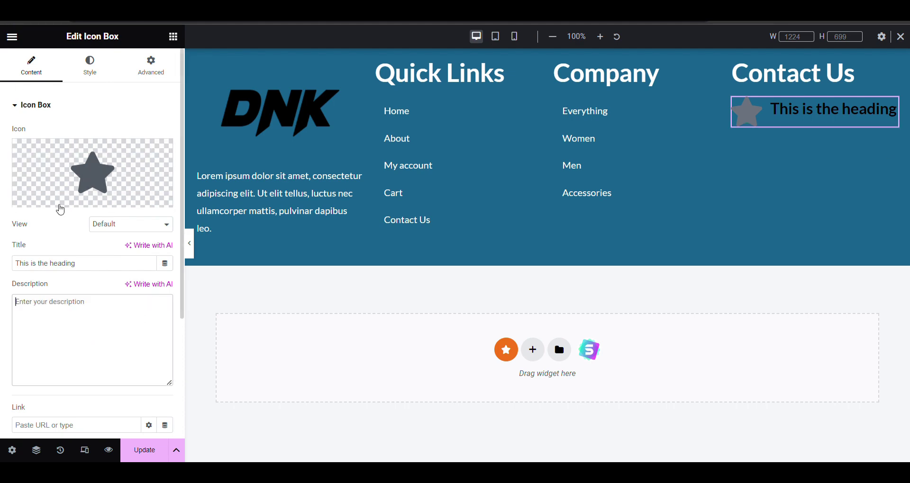
Open the icon library for the icon box under Contact Us, ready to filter icons by name.
click(52, 198)
click(549, 89)
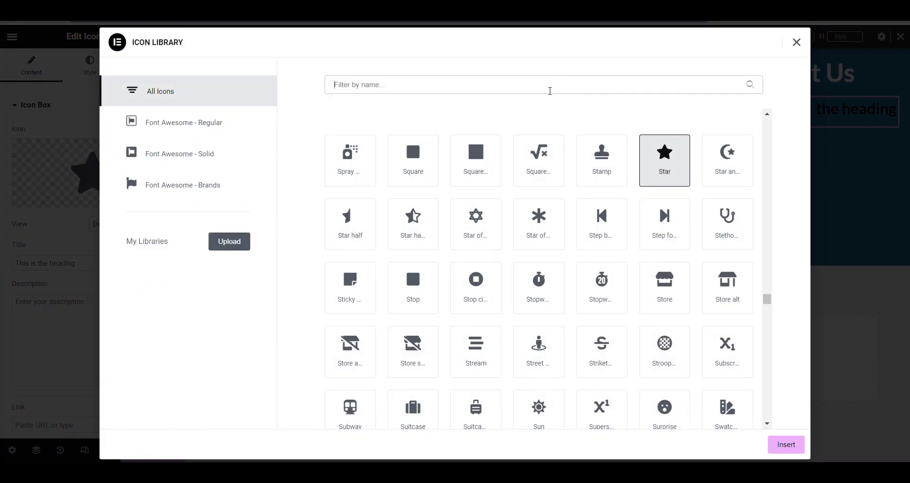
text(emai)
key(BackSpace)
key(BackSpace)
key(BackSpace)
key(BackSpace)
text(mail)
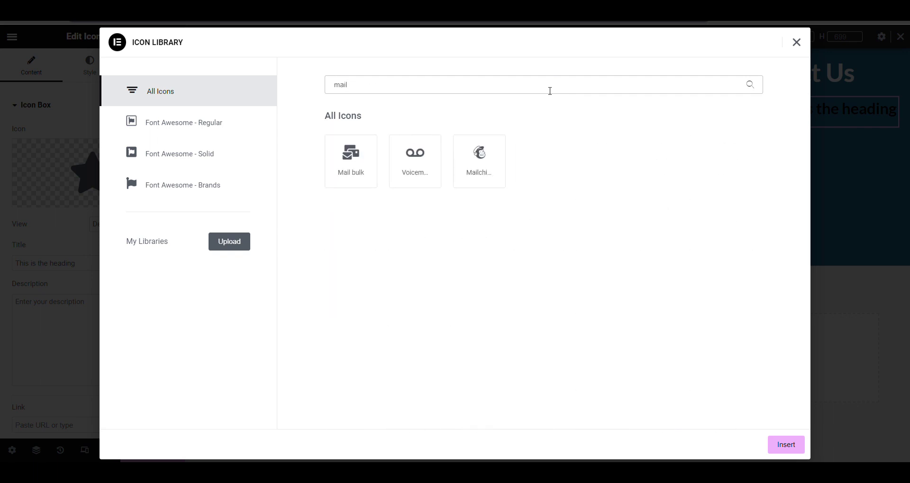
key(BackSpace)
key(BackSpace)
key(BackSpace)
key(BackSpace)
text(game)
key(BackSpace)
key(BackSpace)
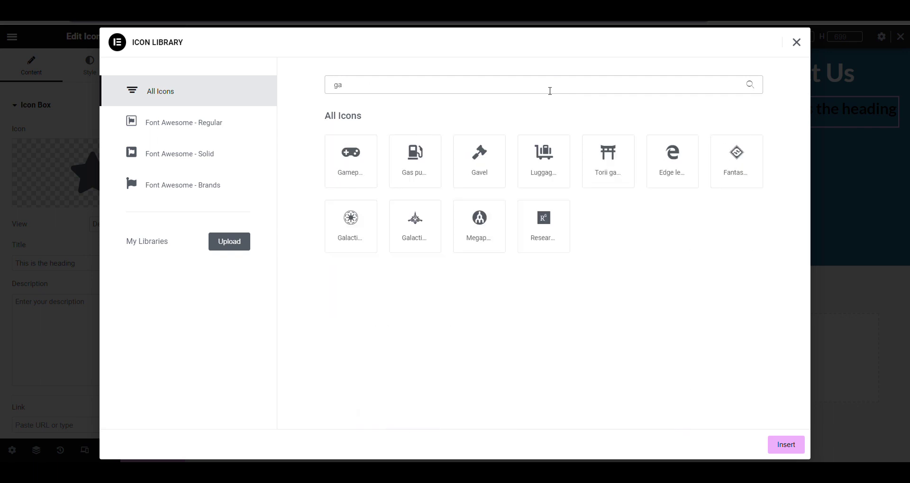
key(BackSpace)
key(BackSpace)
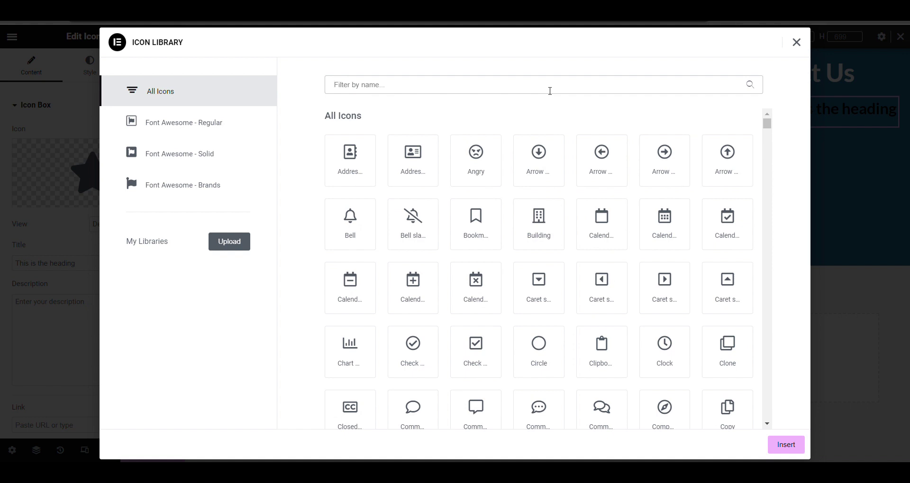
Filter the icon library by "ma" and insert the Mail bulk icon into the icon box.
text(ma)
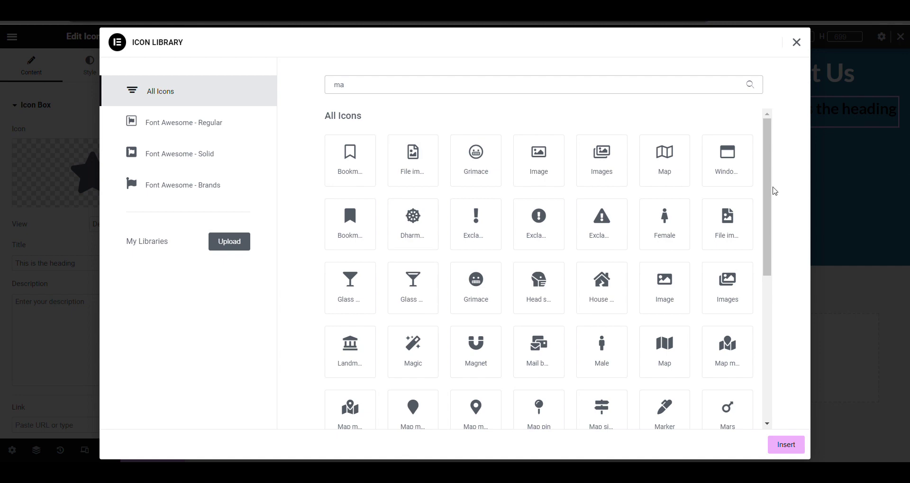
click(539, 350)
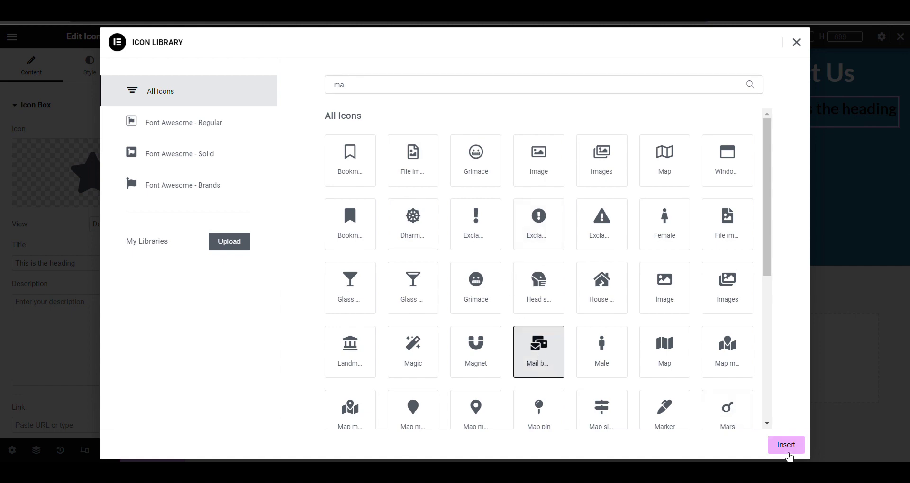
click(787, 451)
Set the mail icon's size to 25 px.
click(89, 66)
click(78, 228)
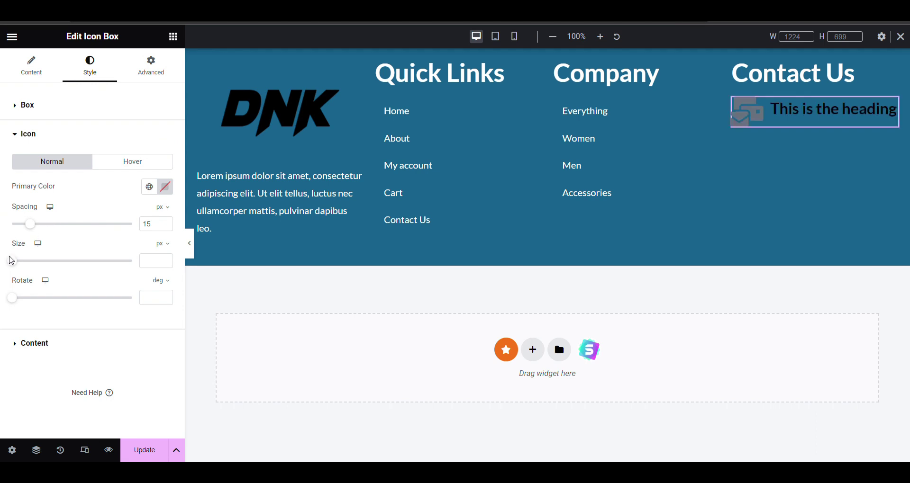
drag(18, 267, 28, 262)
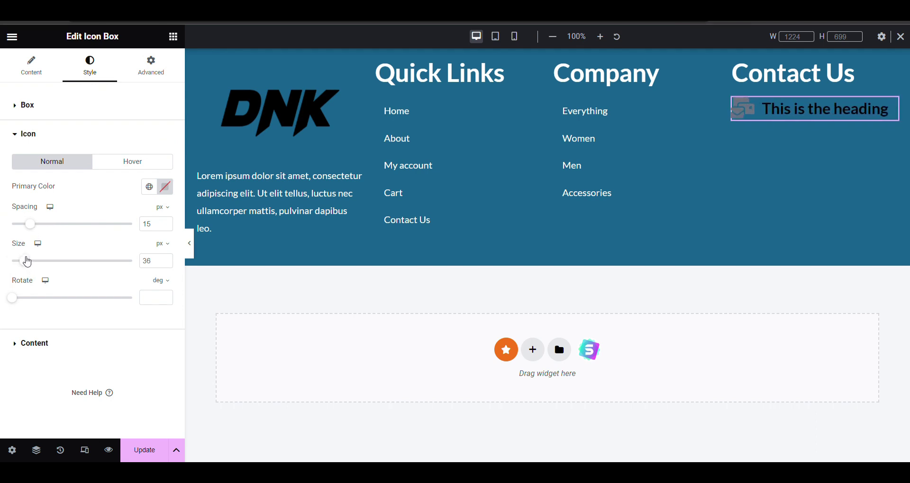
click(165, 264)
click(165, 264)
click(165, 264)
click(165, 264)
click(165, 264)
click(165, 264)
click(165, 264)
click(166, 264)
click(165, 264)
click(165, 263)
click(165, 264)
Set the mail icon's primary color to white (#FFFFFF).
click(170, 196)
click(95, 235)
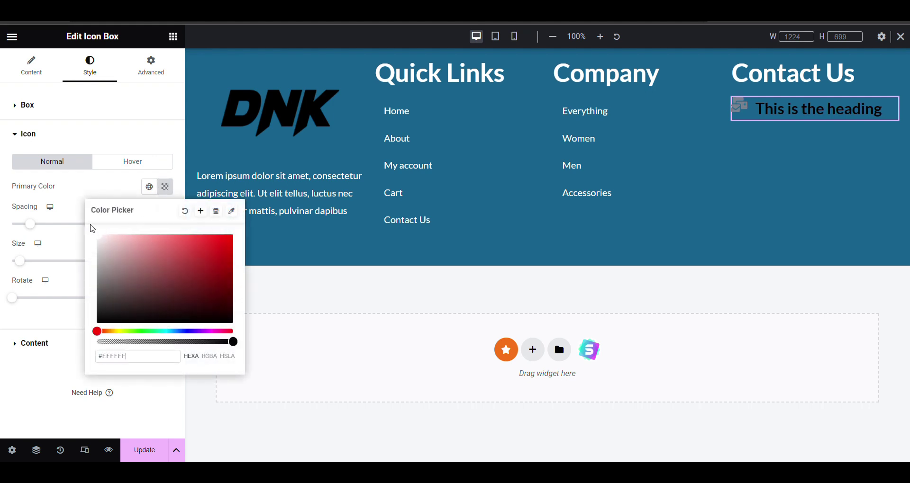
click(2, 185)
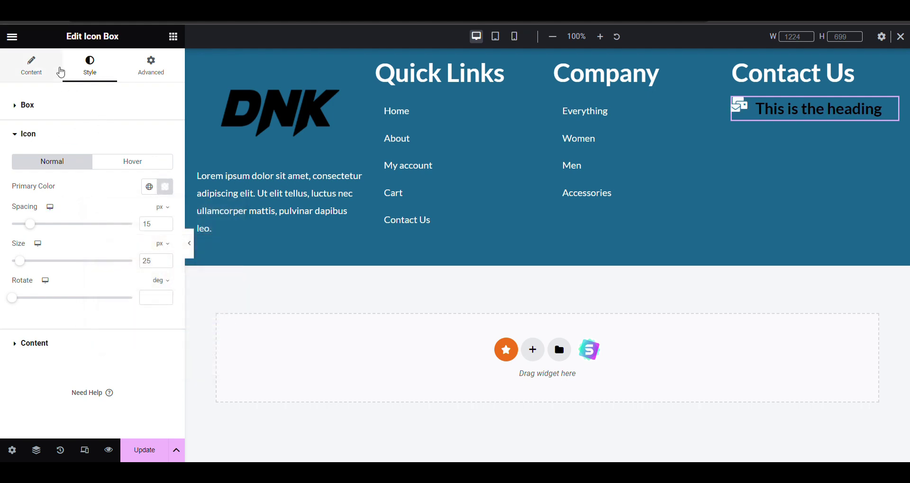
Enter the contact e-mail as the icon box's white title and add two copies below, one with a phone icon and phone number.
click(36, 73)
click(100, 72)
click(78, 107)
click(70, 110)
click(150, 159)
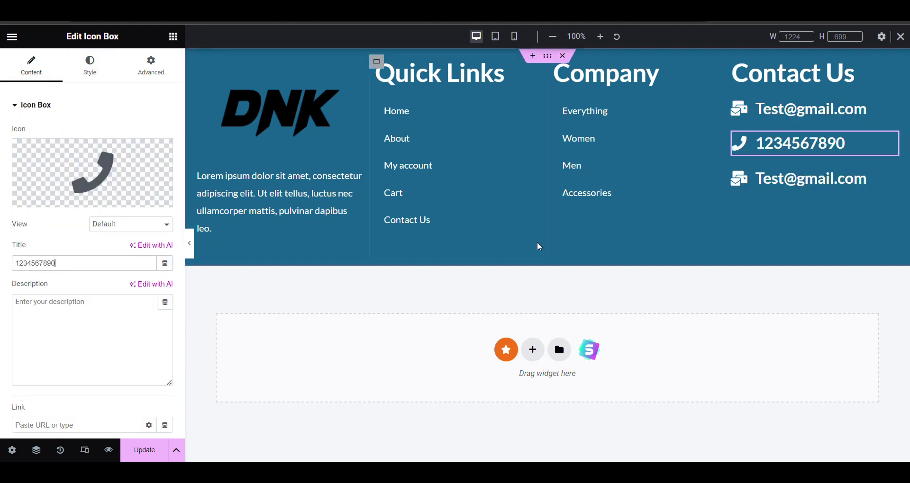
Search the icon library for "map" and give the third contact icon box the map marker icon with a hole.
click(865, 179)
click(92, 175)
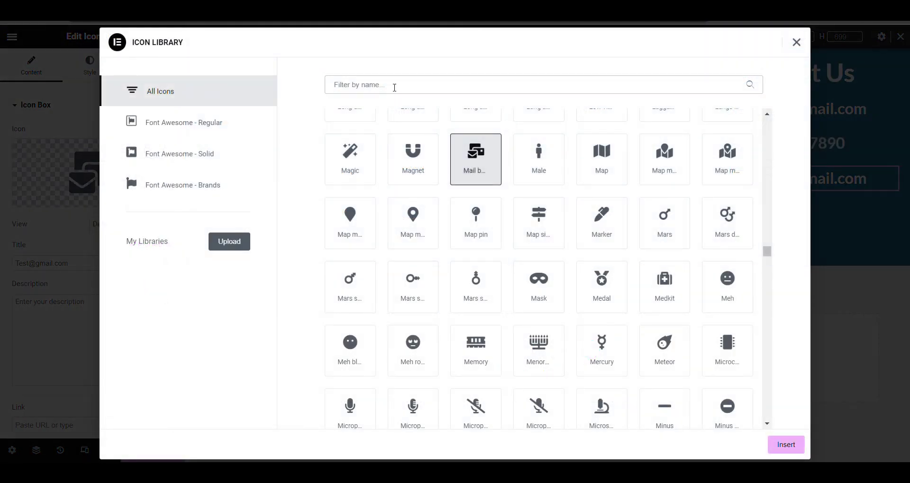
text(map)
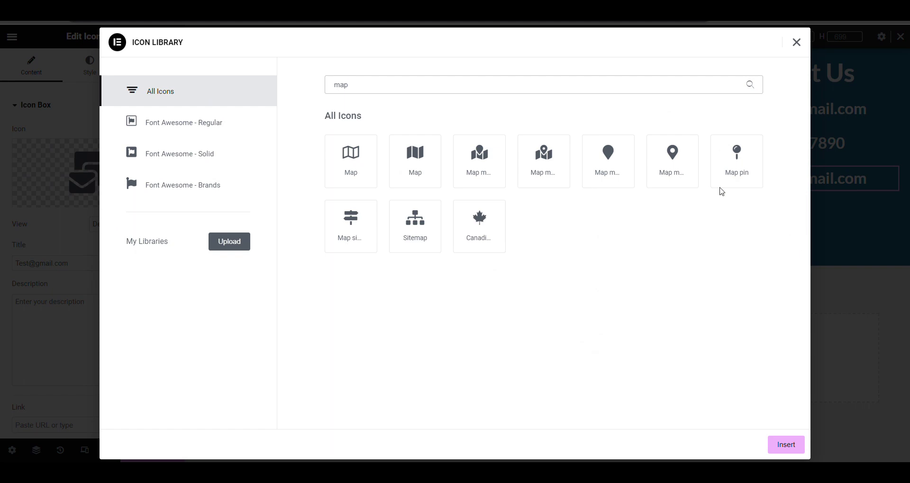
click(671, 164)
click(786, 444)
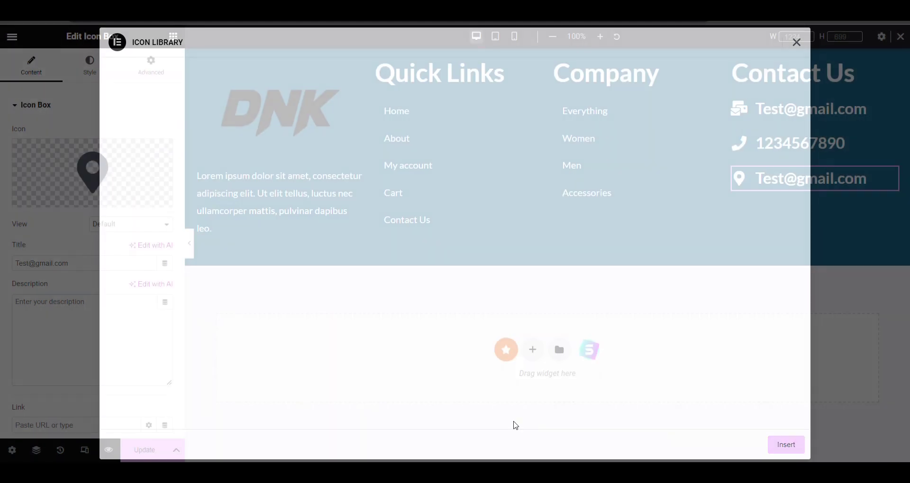
Change the title of the map marker icon box to "Adress of".
click(84, 263)
key(ctrl+a)
text(A)
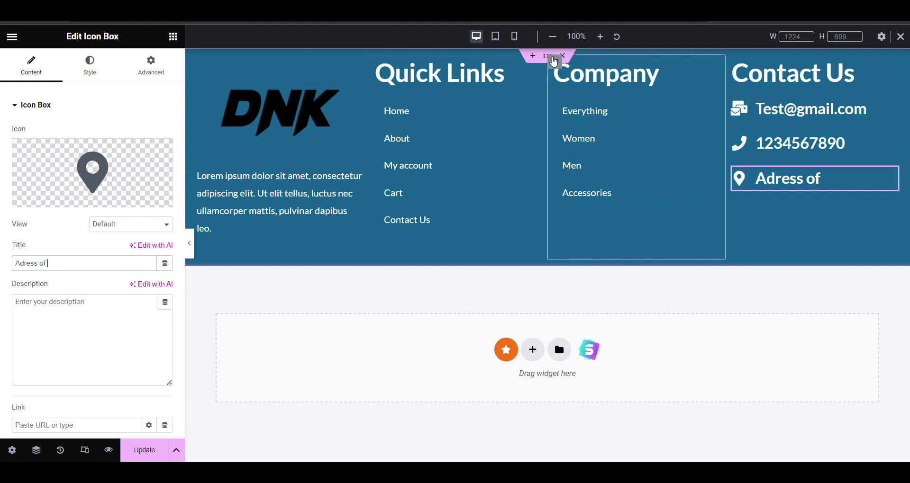
Unlink the four-column container's padding and set it to 50 px top and bottom, 0 right and left.
click(547, 55)
click(151, 66)
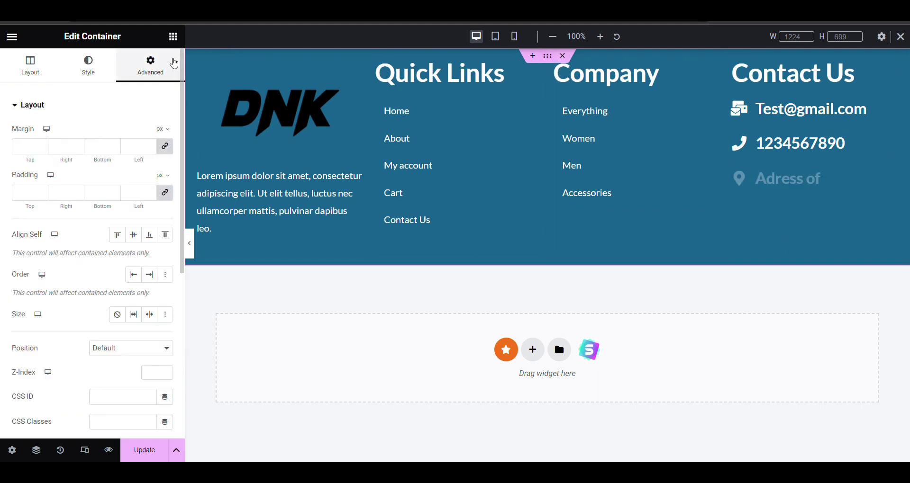
click(165, 192)
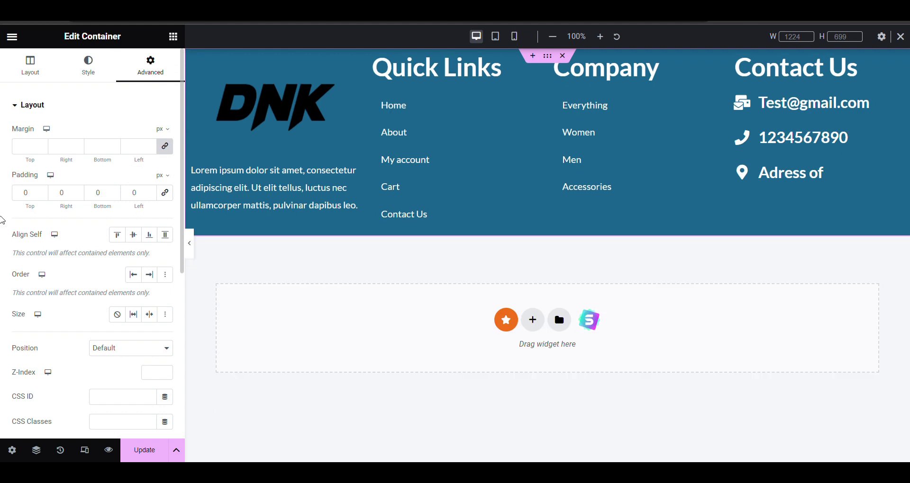
text(5)
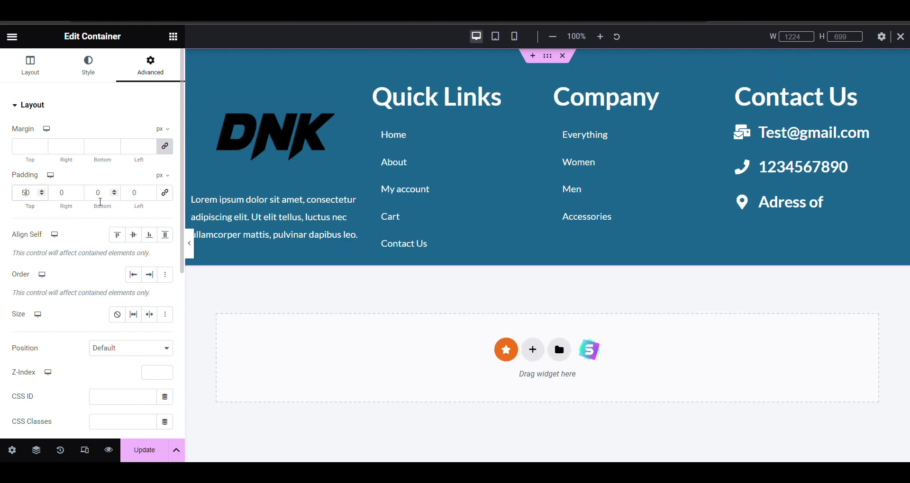
text(5)
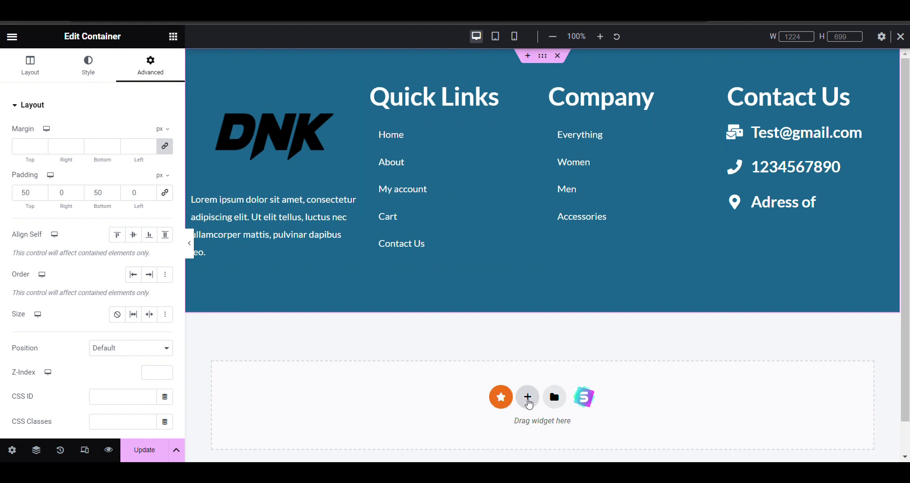
Add a single-column container below the footer columns and set its content width to Full Width.
click(527, 398)
click(393, 423)
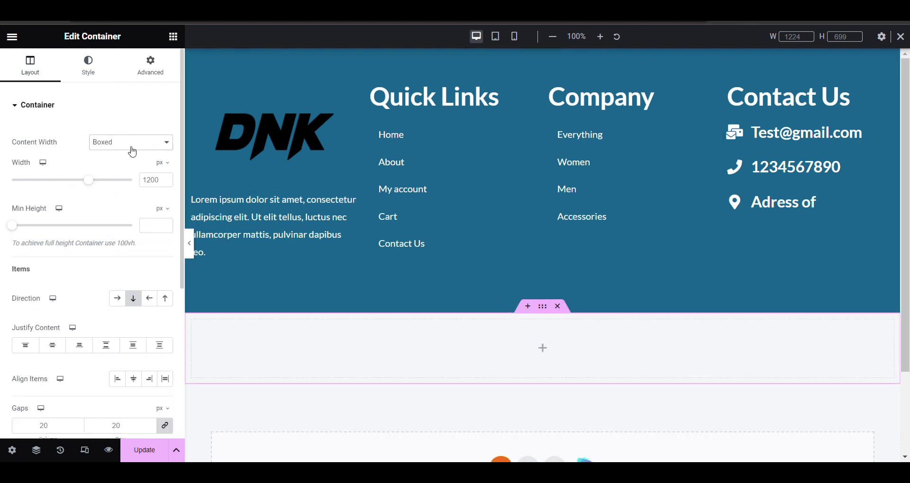
click(474, 289)
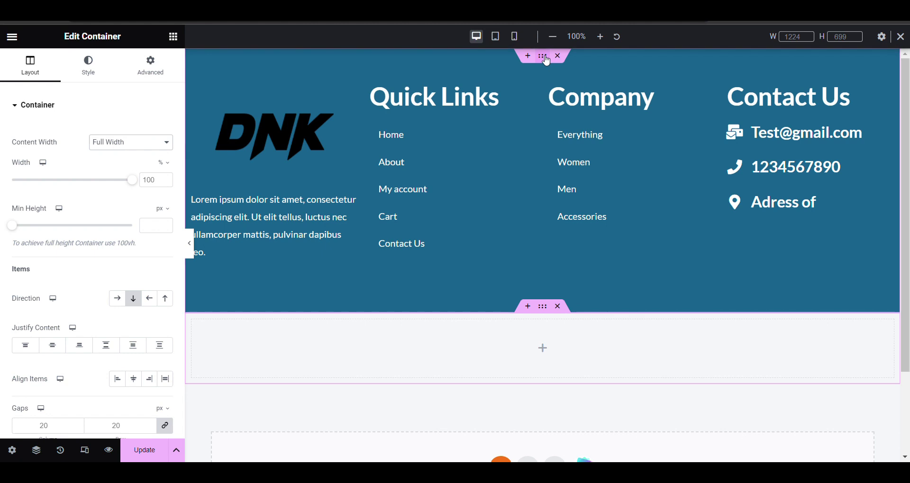
Copy the background color code #17638D from the four-column container.
click(150, 66)
click(97, 71)
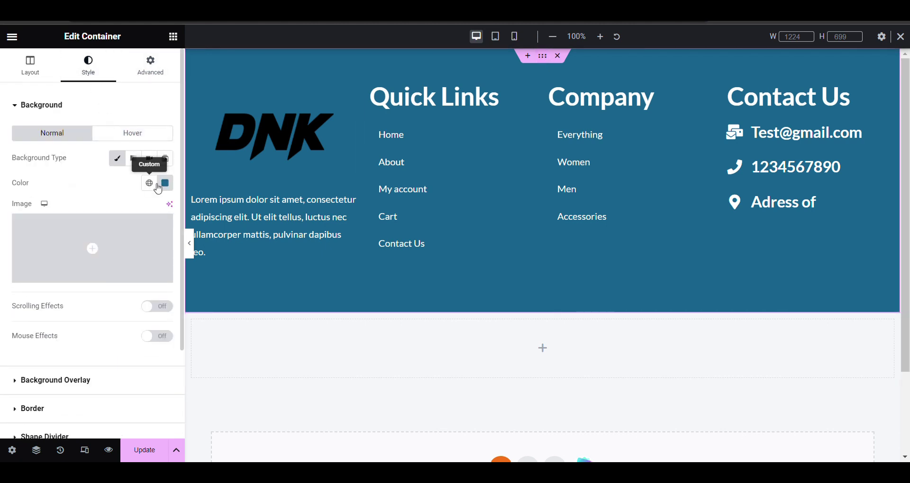
click(165, 182)
key(ctrl+c)
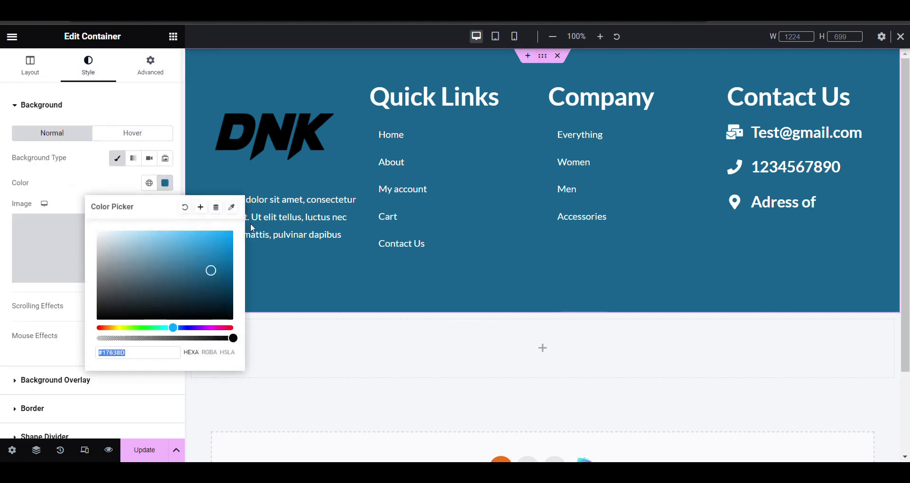
Give the new lower container a classic background in color #17638D.
click(548, 311)
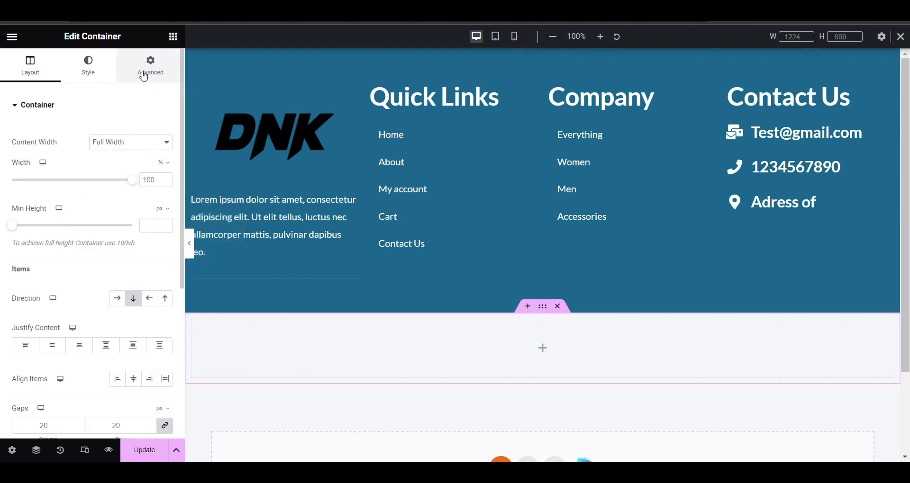
click(99, 71)
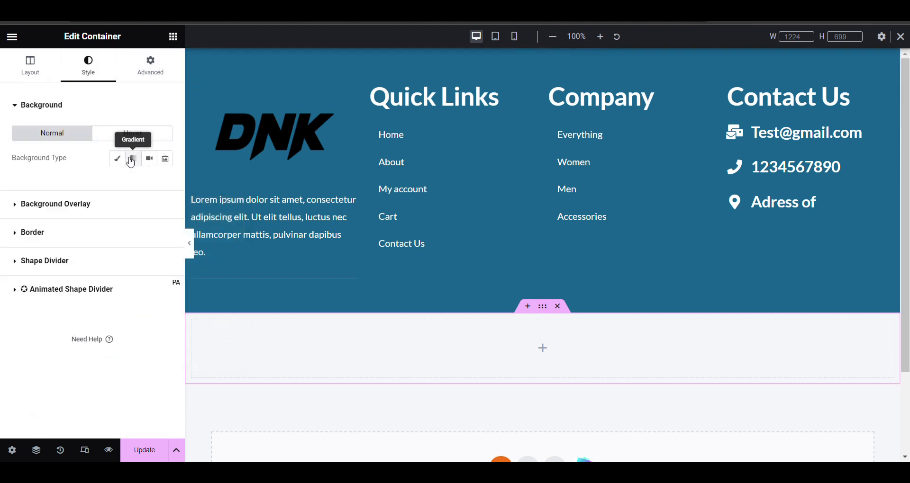
click(116, 159)
click(165, 182)
key(ctrl+v)
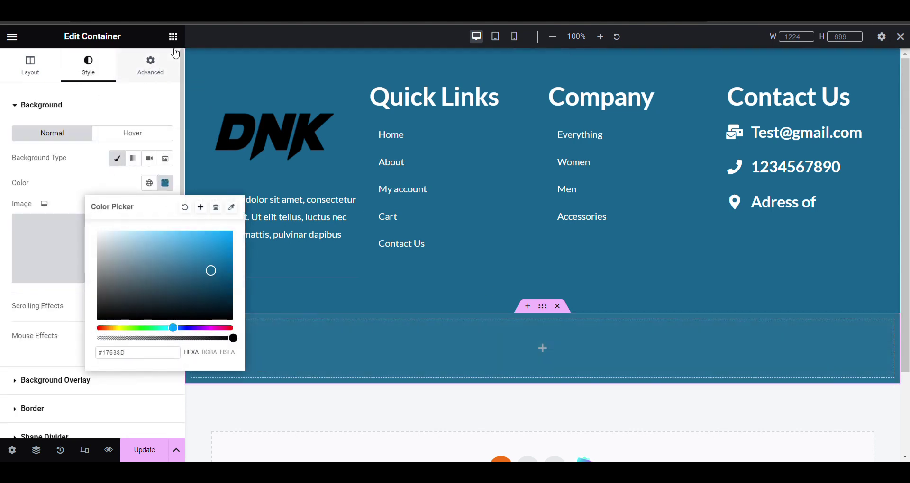
Paste a copy of the footer text into the lower container and change it to "Copyright © Webigenci 2023. All rights reserved.".
right_click(268, 208)
key(Escape)
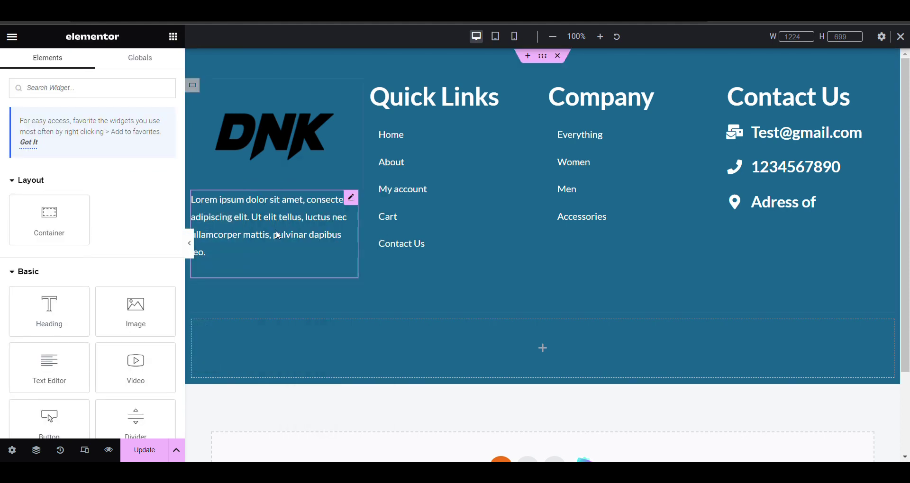
right_click(251, 326)
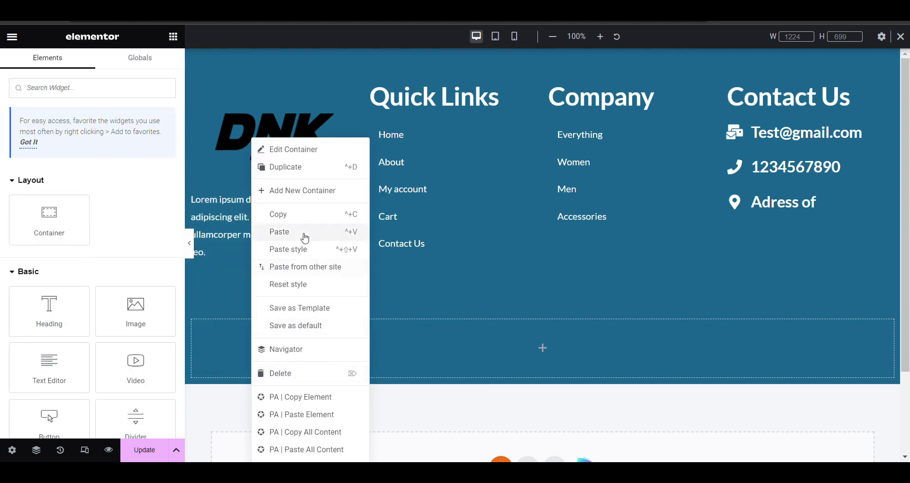
click(303, 232)
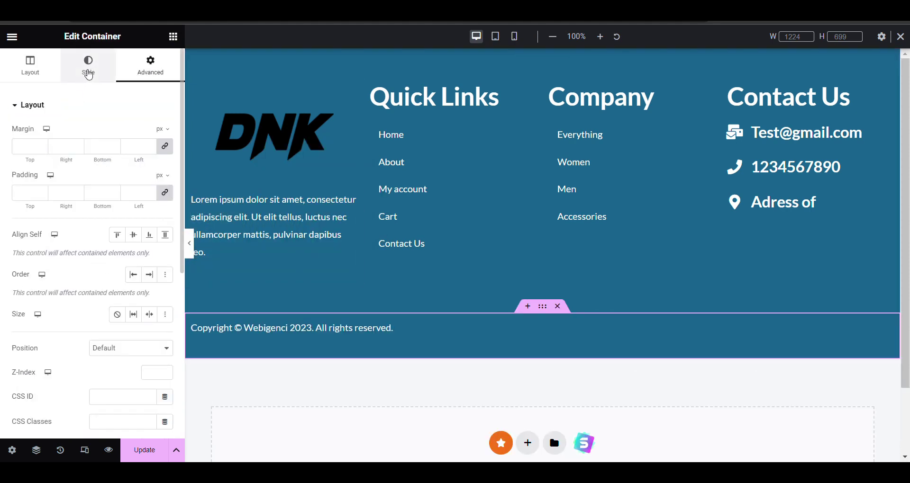
Give the copyright container a solid border with unlinked widths of 2 px at the top and 0 on the other sides.
click(89, 71)
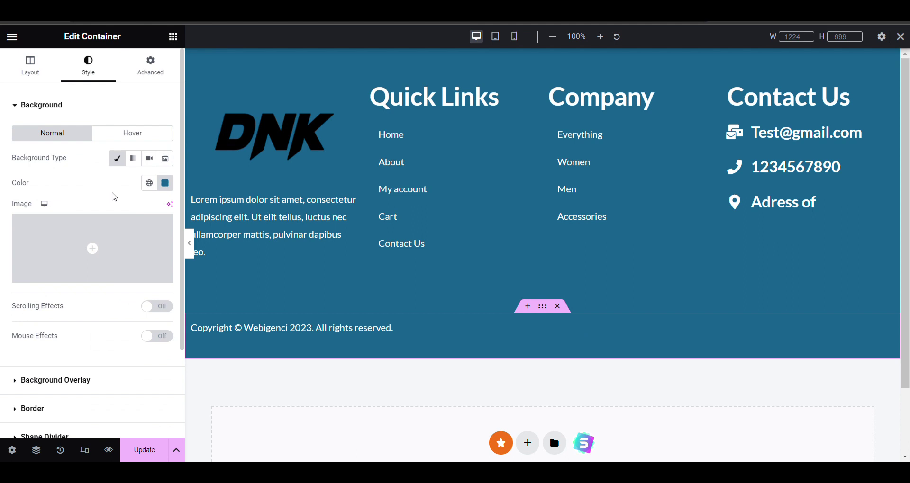
scroll(120, 195, down, 2)
click(102, 296)
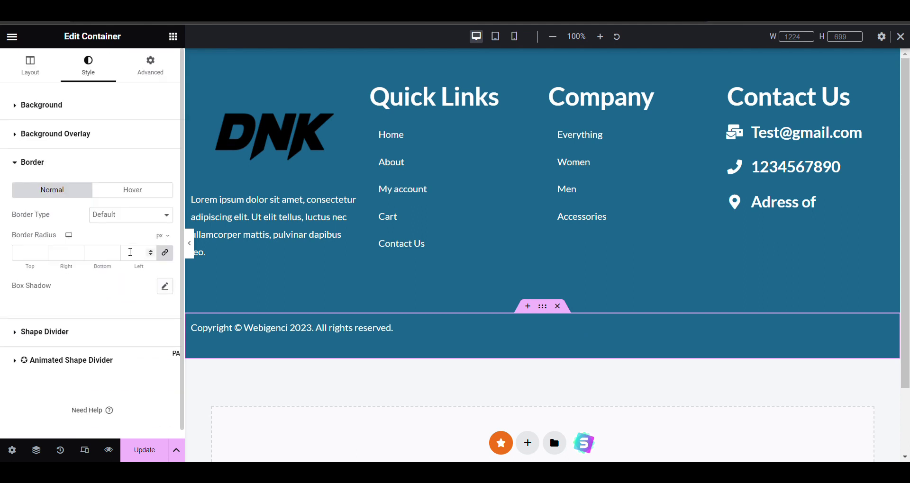
click(130, 251)
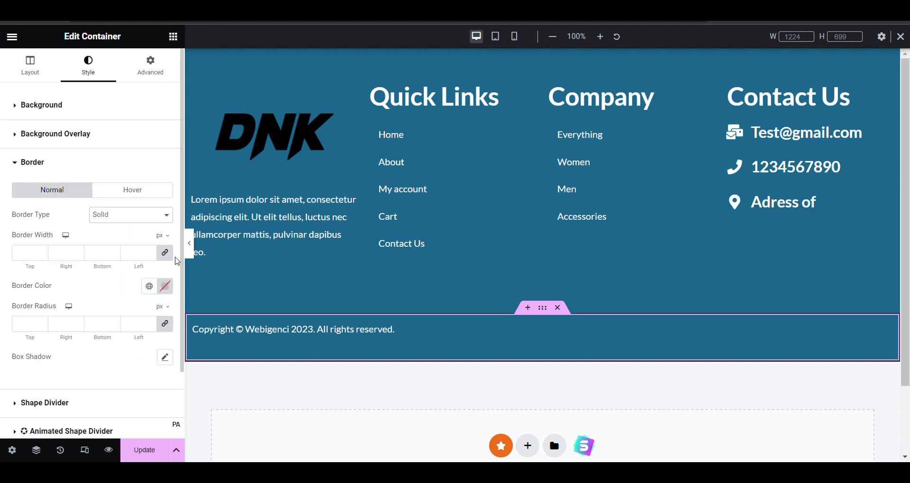
click(42, 252)
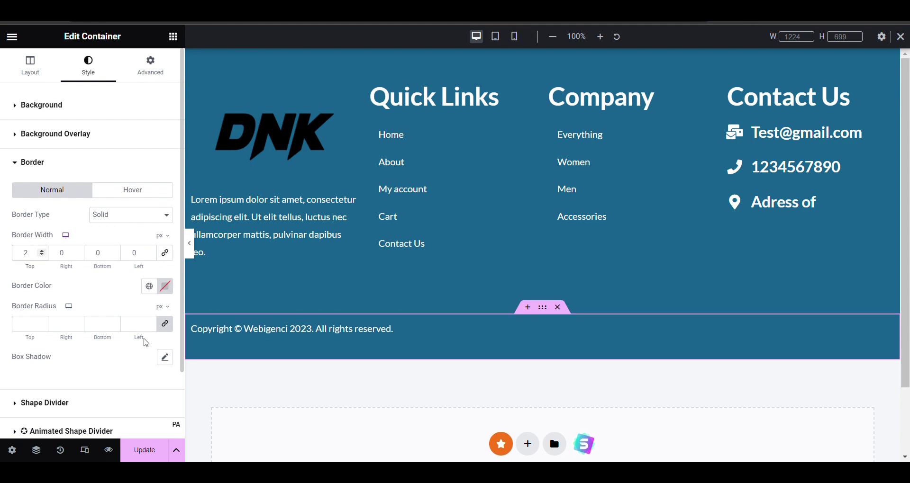
Set the copyright container's border color to white and update the footer.
click(426, 101)
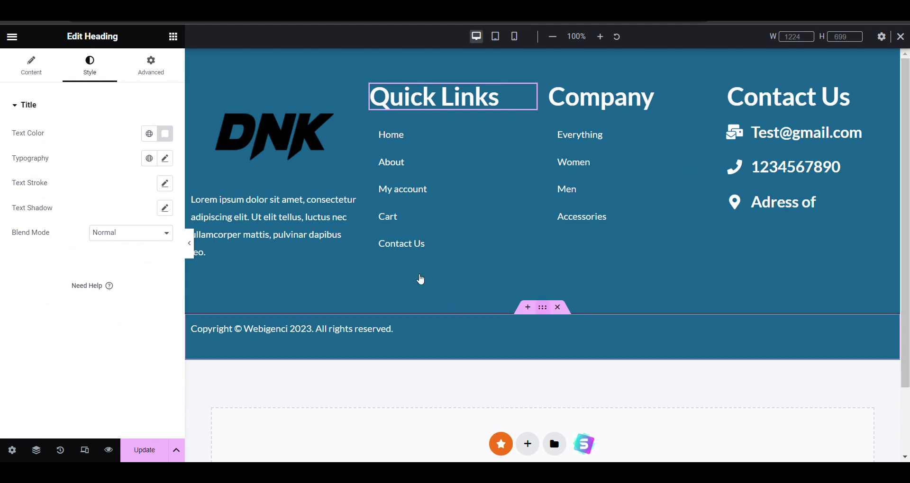
click(497, 309)
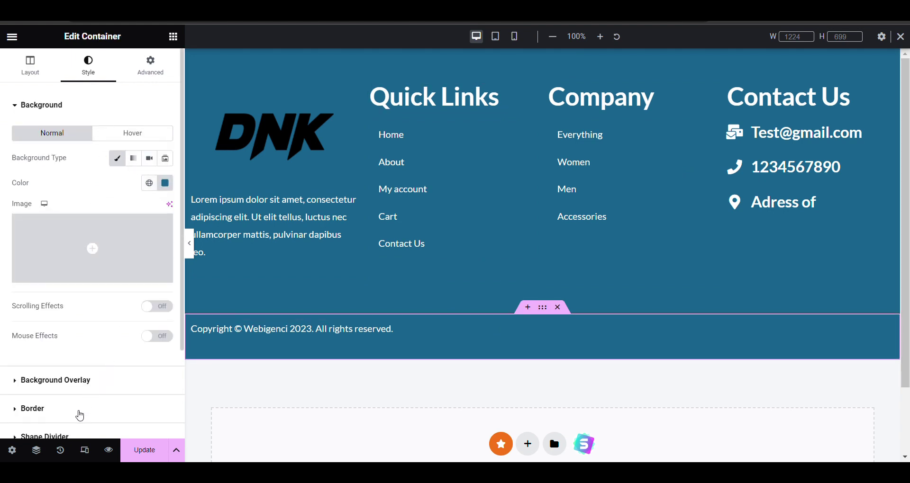
click(79, 416)
click(164, 286)
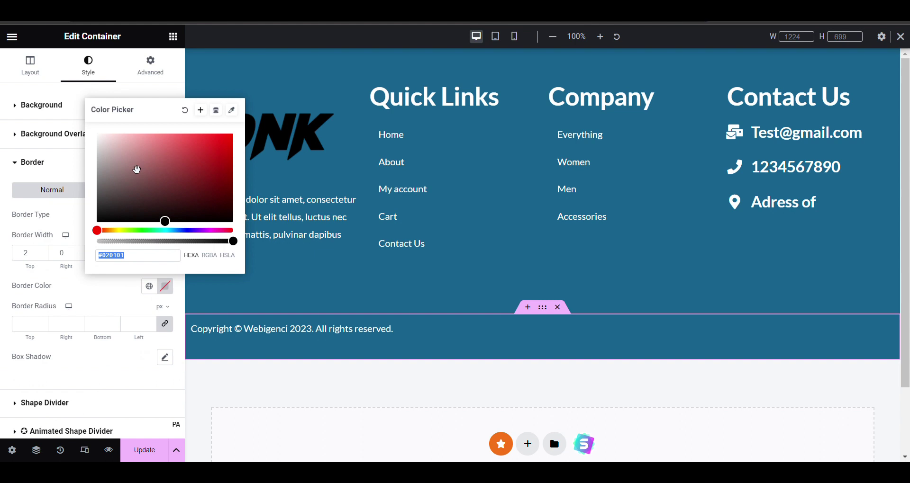
click(96, 192)
click(48, 134)
click(447, 153)
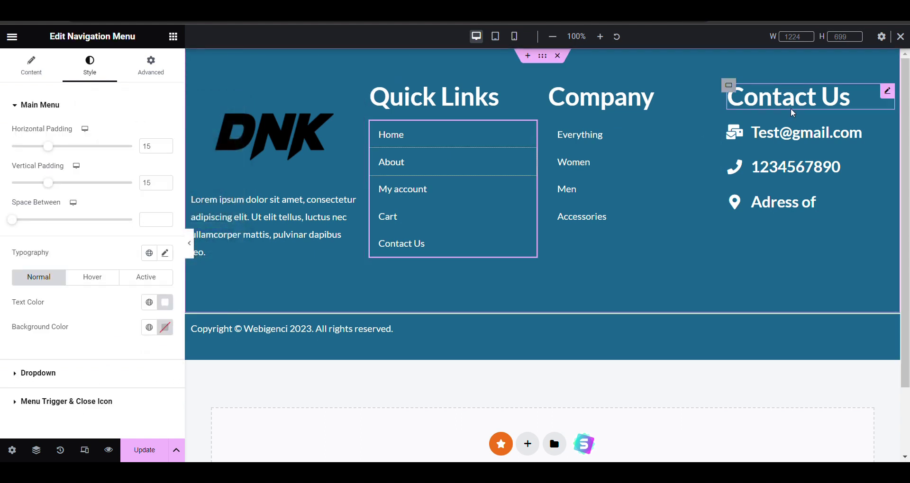
click(144, 450)
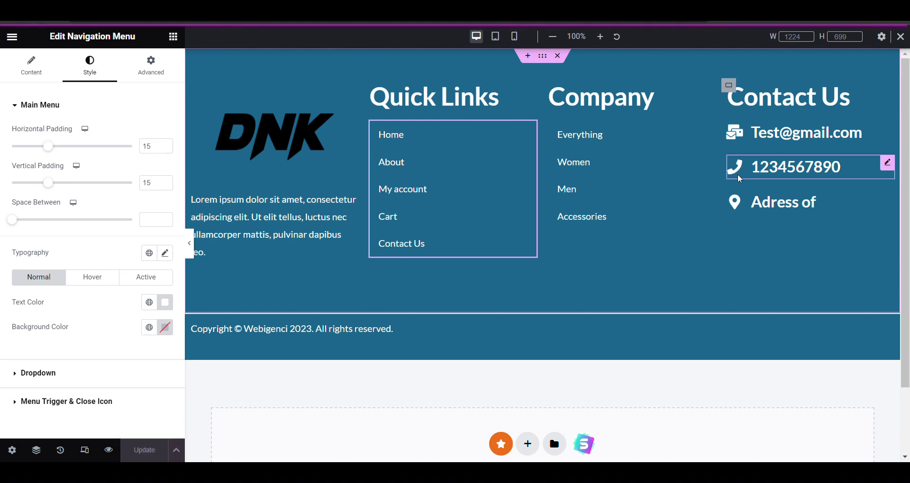
Change the title HTML tag of the e-mail, phone and address icon boxes under Contact Us to H5.
click(767, 141)
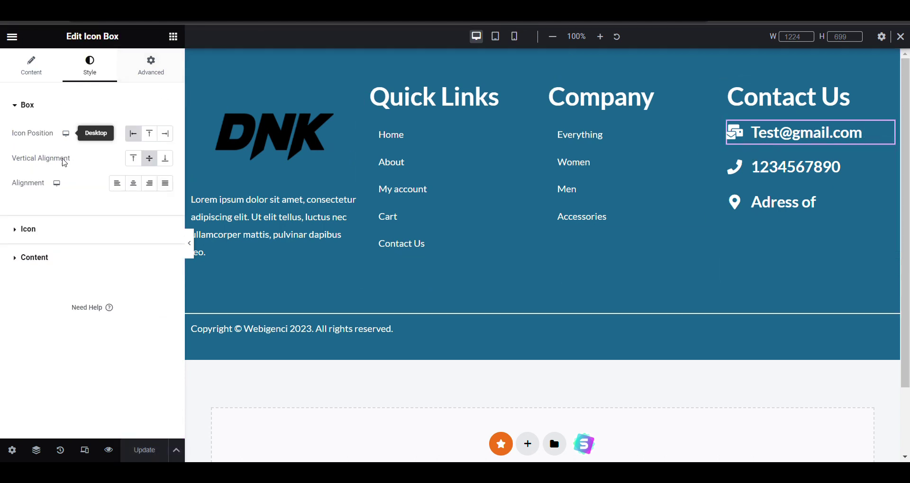
click(32, 65)
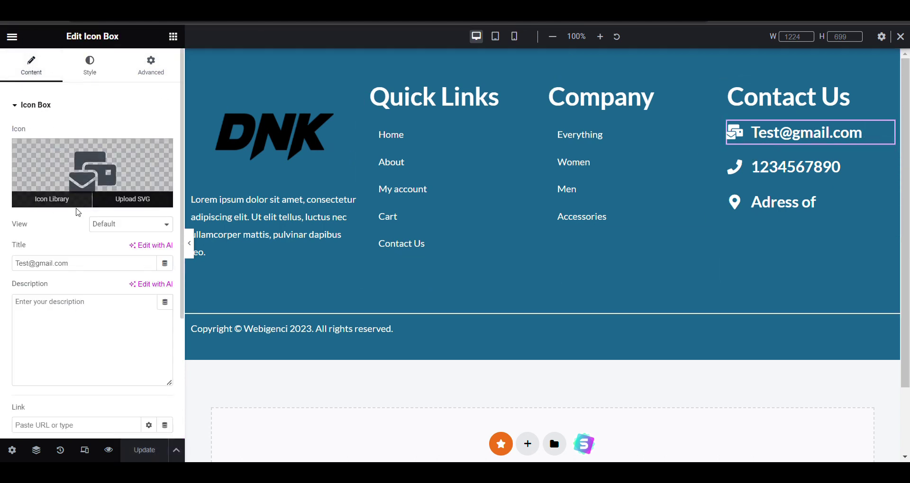
scroll(86, 233, down, 4)
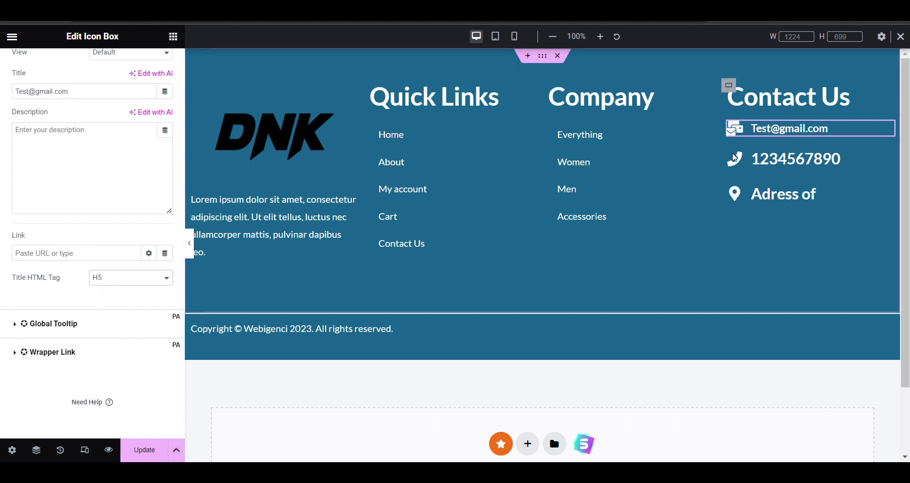
click(844, 159)
scroll(104, 301, down, 4)
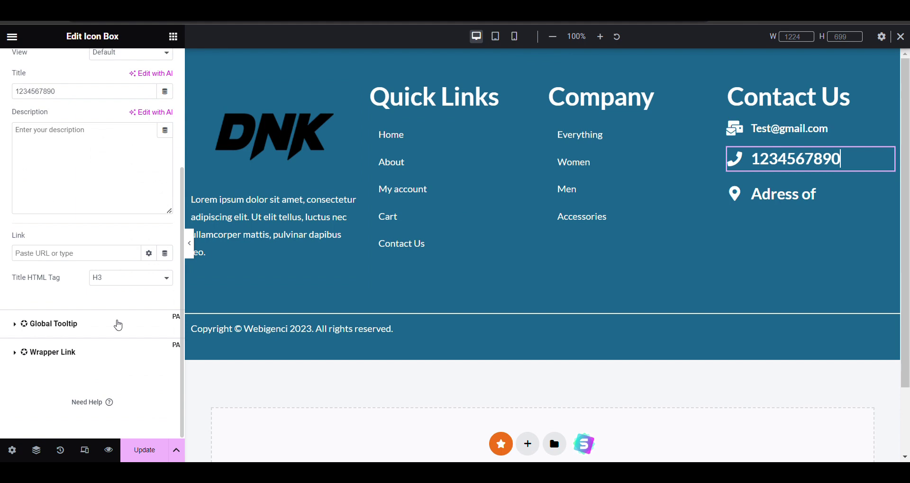
Swap the menus under the Quick Links and Company headings and save the footer.
key(ctrl+z)
key(ctrl+s)
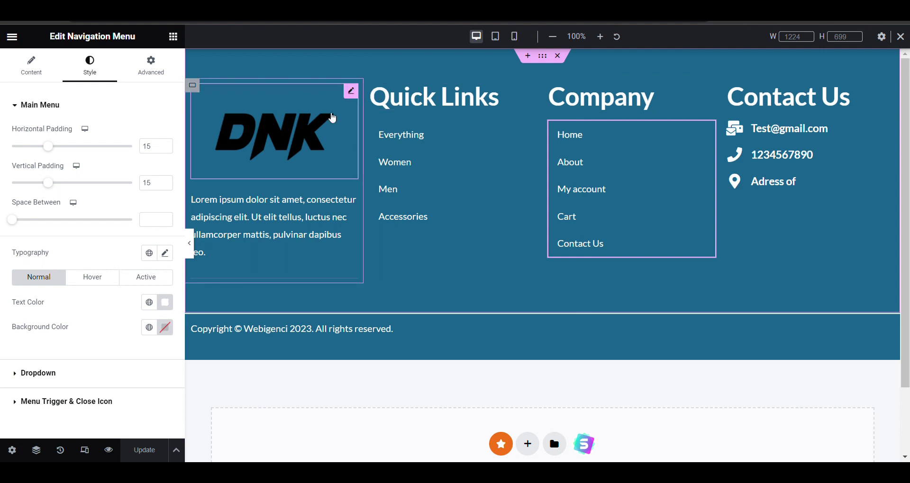
View the published footer page, then open the store's home page and examine the footer at its end.
click(10, 36)
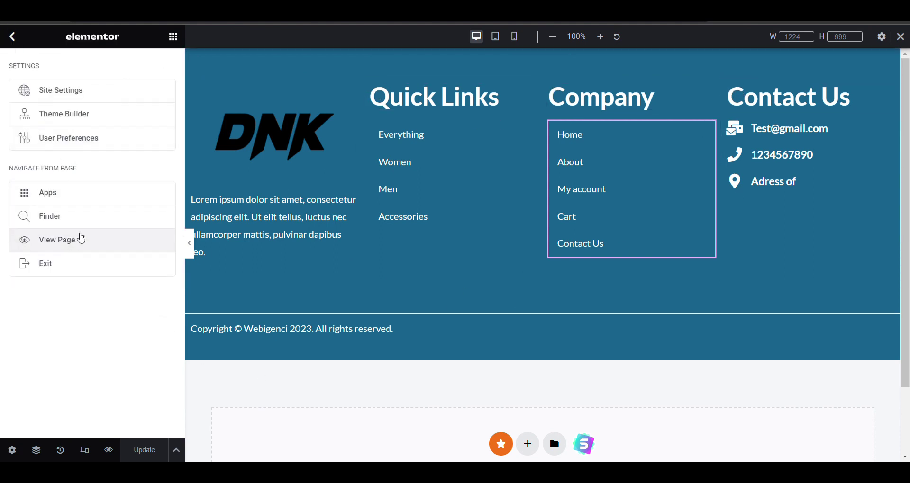
key(ctrl+Tab)
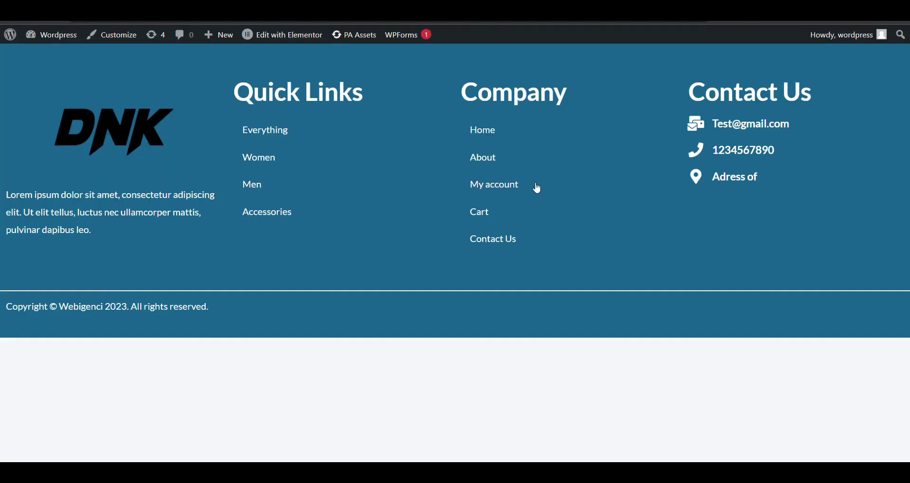
click(133, 139)
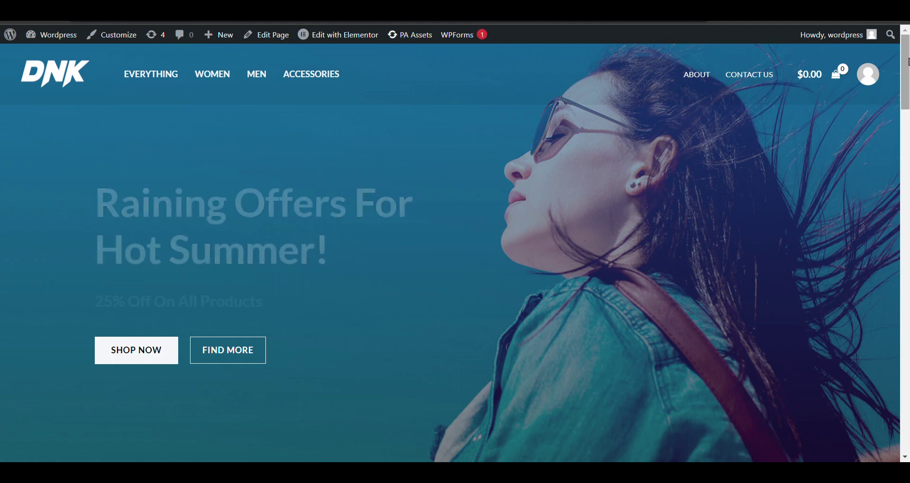
scroll(134, 138, down, 10)
scroll(450, 251, down, 15)
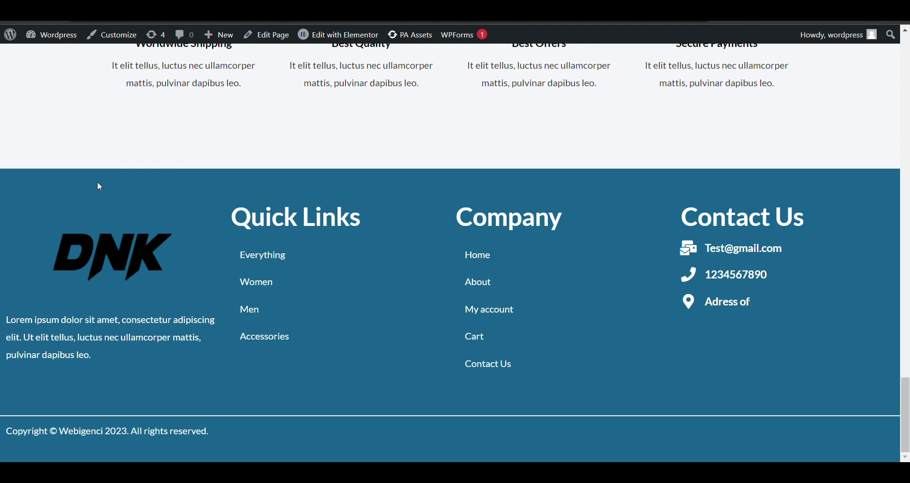
Open the Footer template in Elementor and show the advanced layout settings of the four-column container.
mouse_move(353, 34)
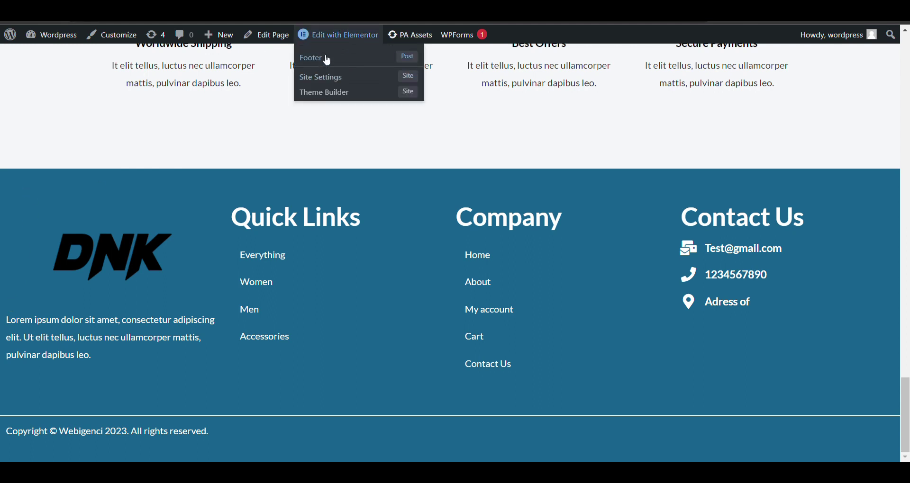
click(333, 59)
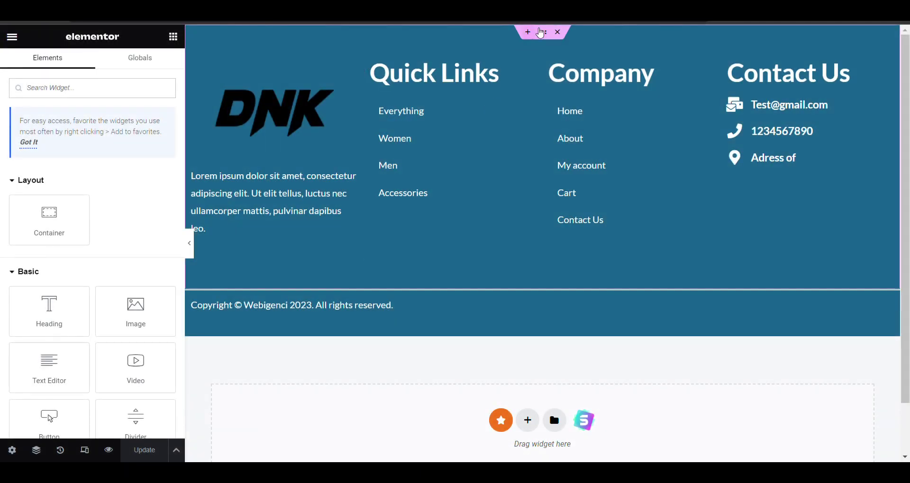
click(543, 40)
click(150, 65)
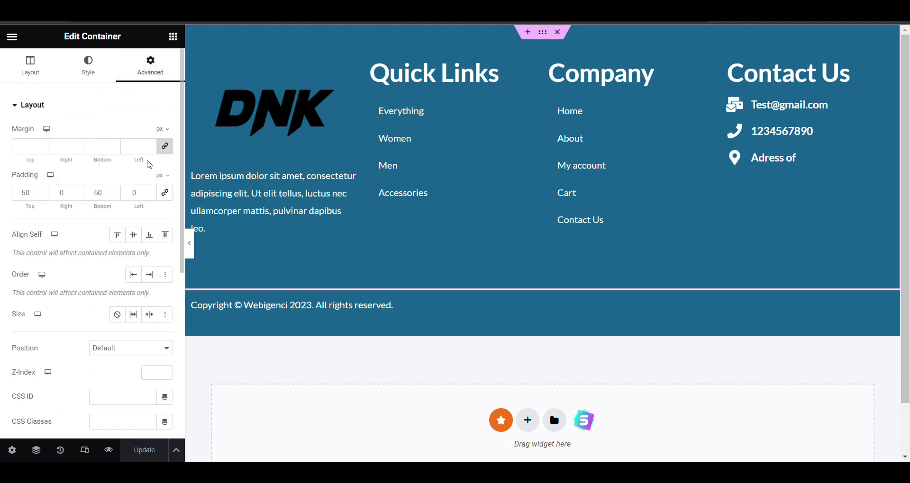
click(173, 147)
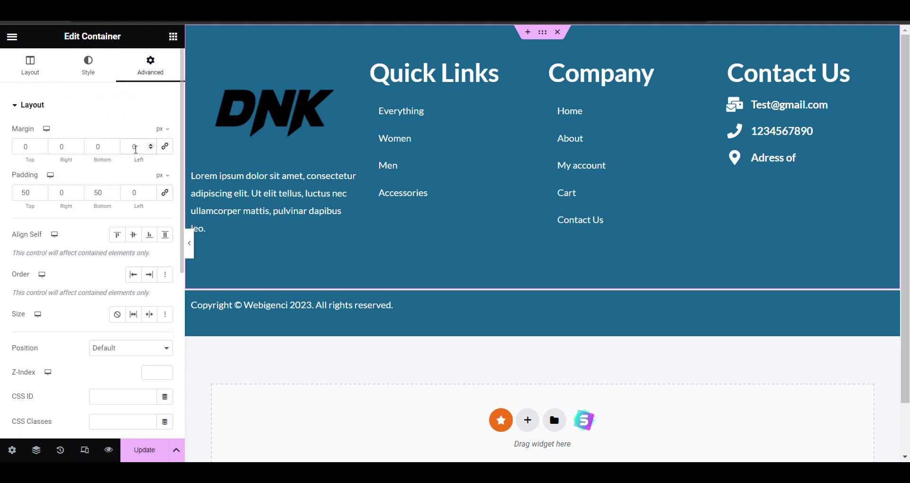
click(139, 149)
text(5)
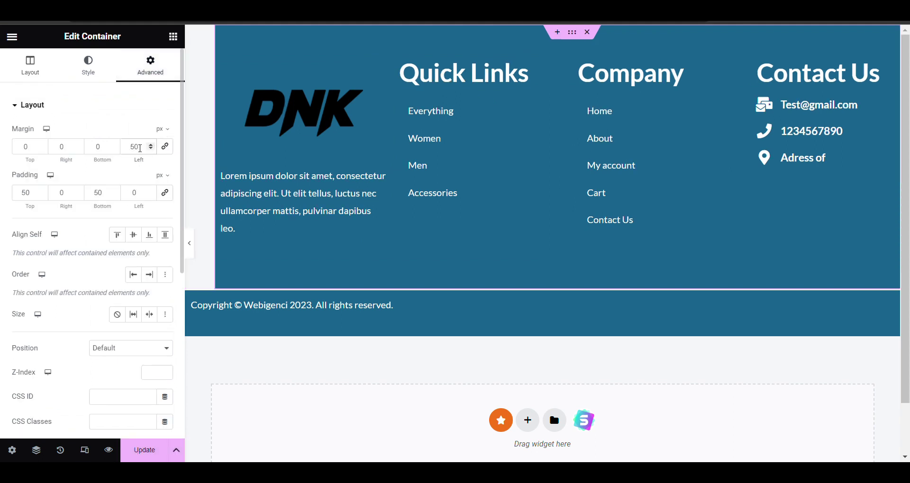
key(BackSpace)
Set the four-column container's left and right padding to 50 px.
click(135, 196)
text(5)
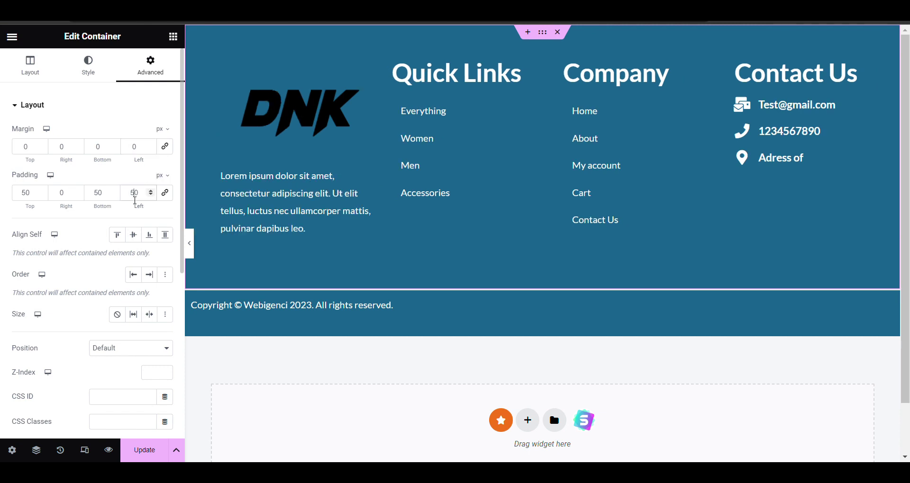
text(5)
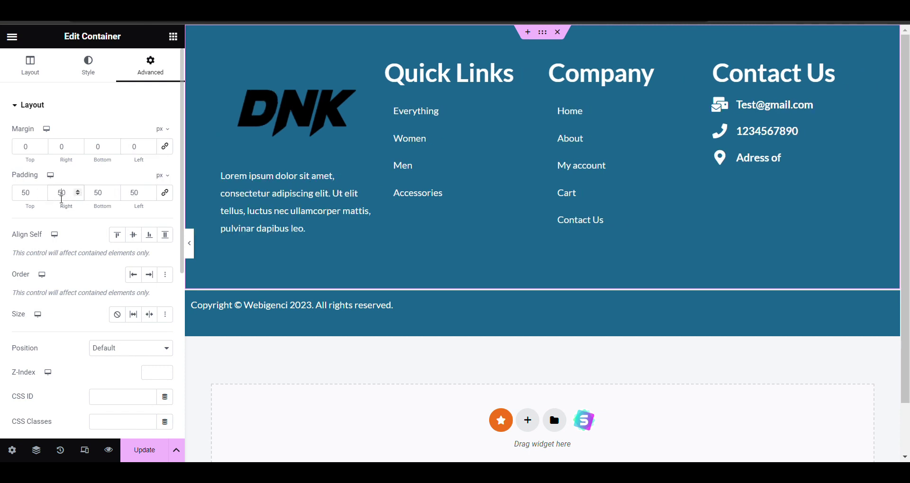
For the tablet layout, set the four-column container's padding to 20 px at the top and bottom and 0 on the sides.
click(85, 450)
click(495, 37)
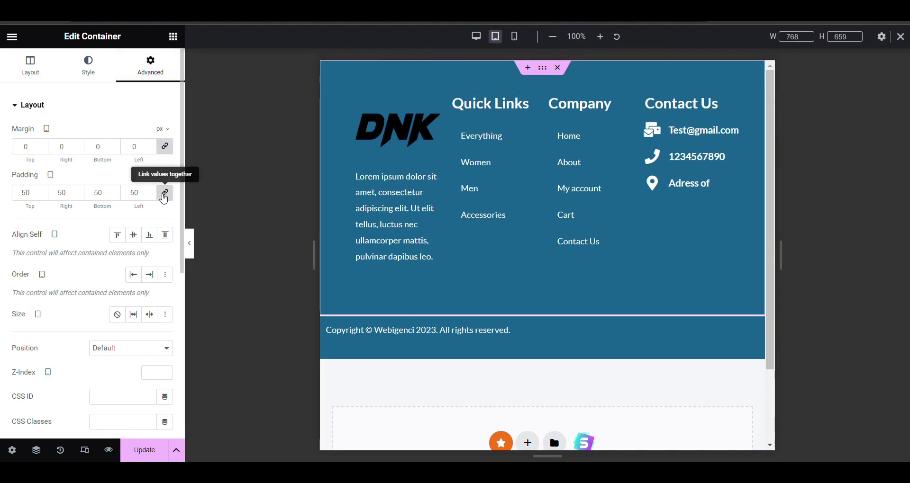
key(ctrl+z)
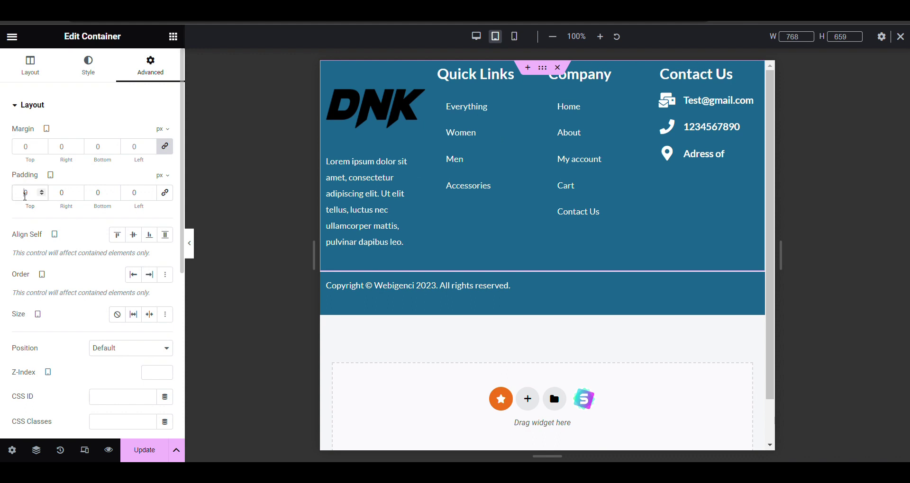
click(26, 194)
text(2)
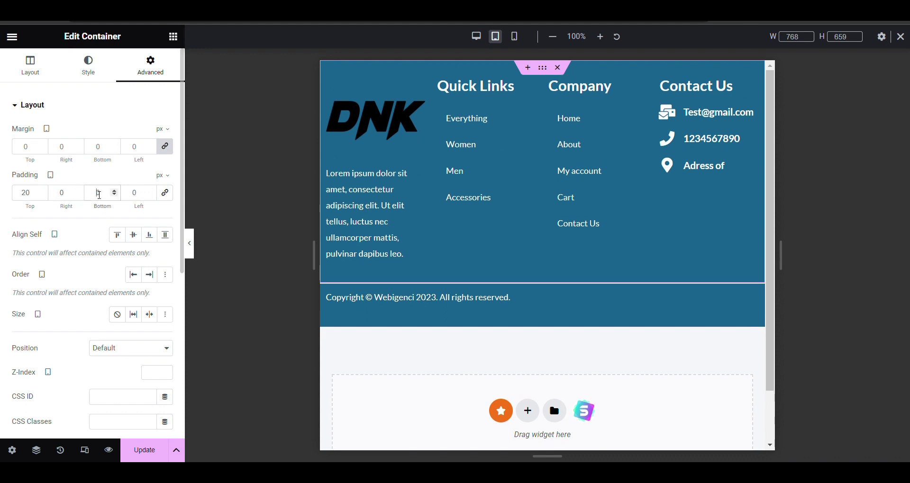
text(20)
For the mobile layout, position the icons to the left of the text in the three Contact Us icon boxes.
click(514, 37)
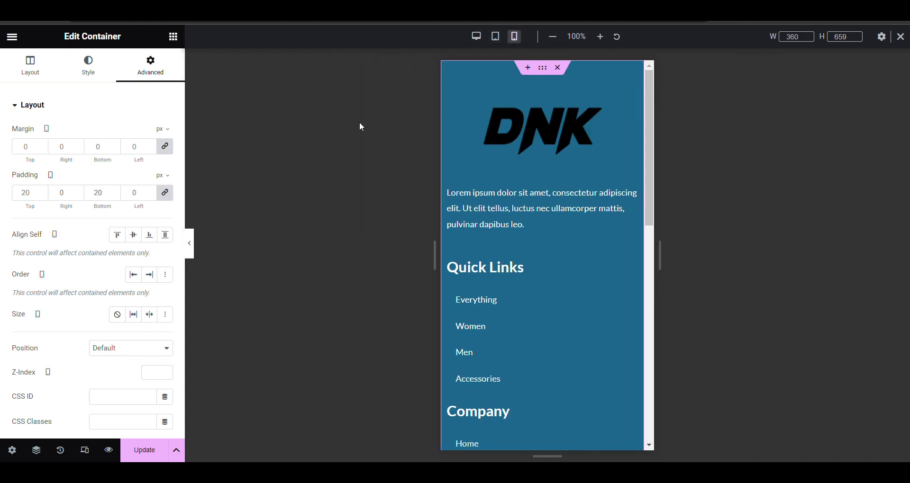
scroll(587, 172, down, 9)
scroll(586, 168, down, 2)
scroll(586, 168, up, 3)
click(492, 259)
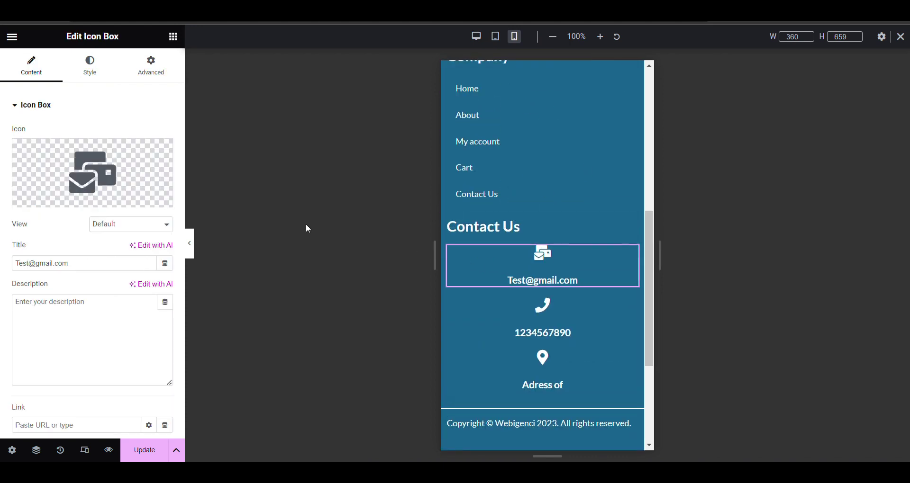
click(79, 62)
click(135, 134)
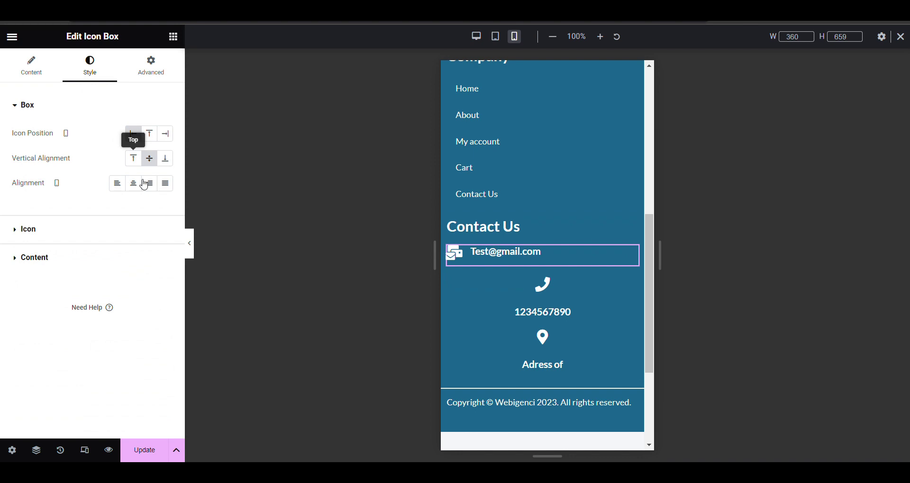
click(474, 280)
click(91, 60)
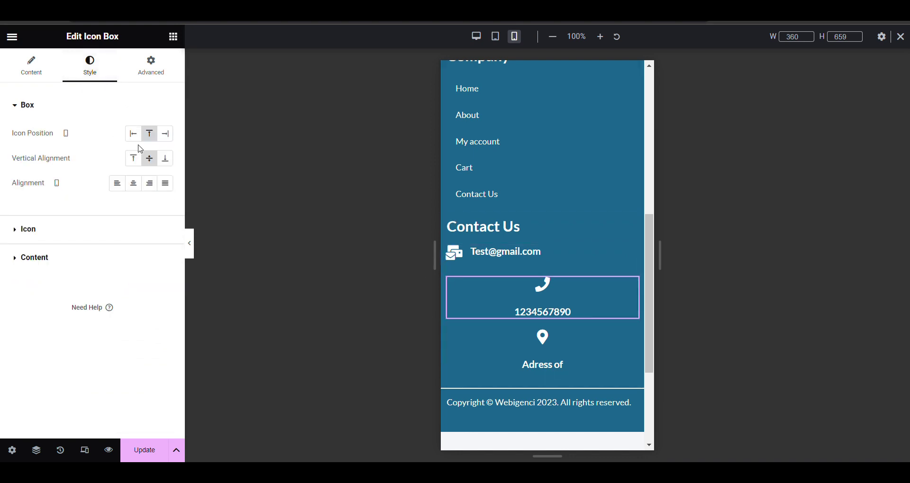
click(133, 133)
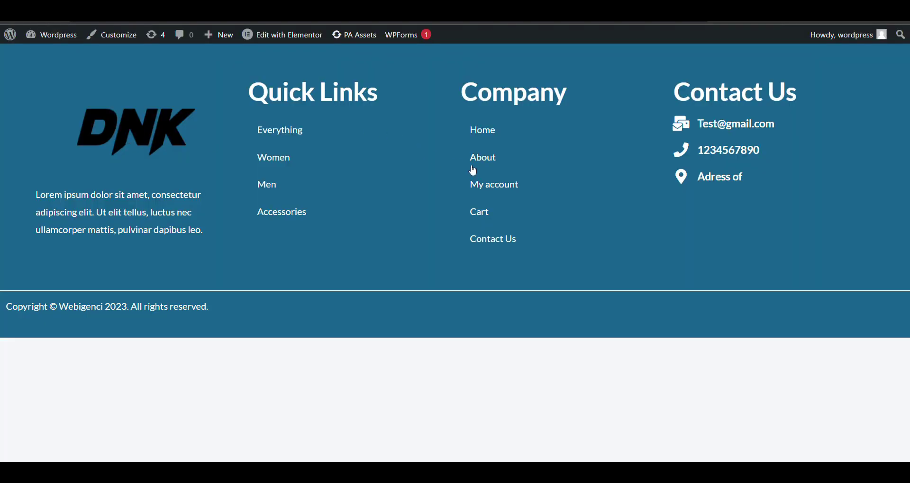
Examine the footer on the store's home page and on a product category page opened from the Quick Links menu.
click(511, 185)
scroll(445, 272, down, 15)
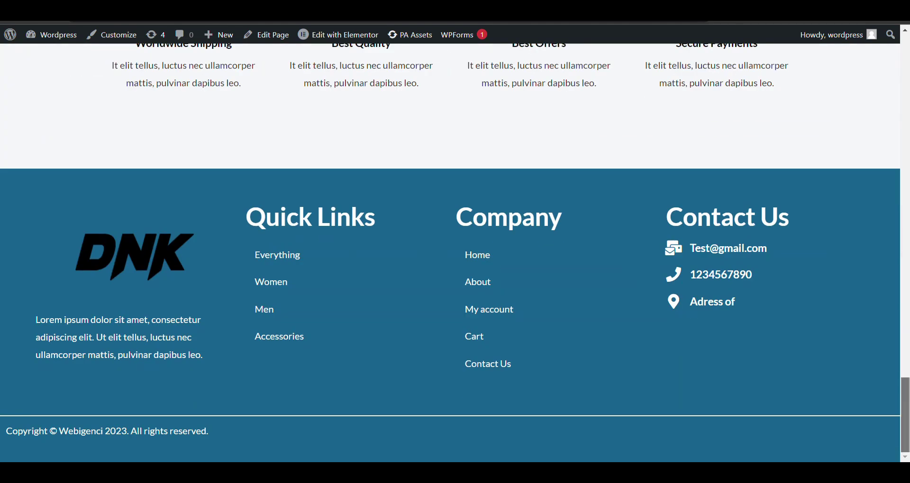
drag(3, 201, 757, 378)
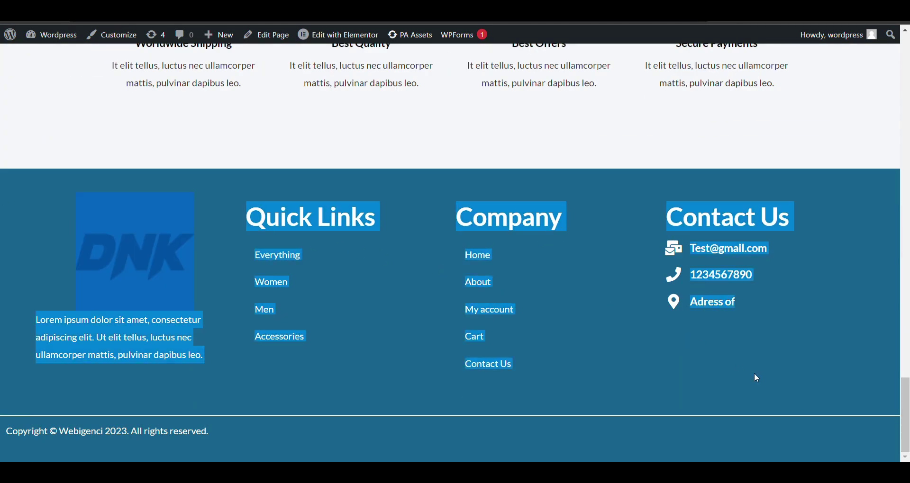
click(10, 117)
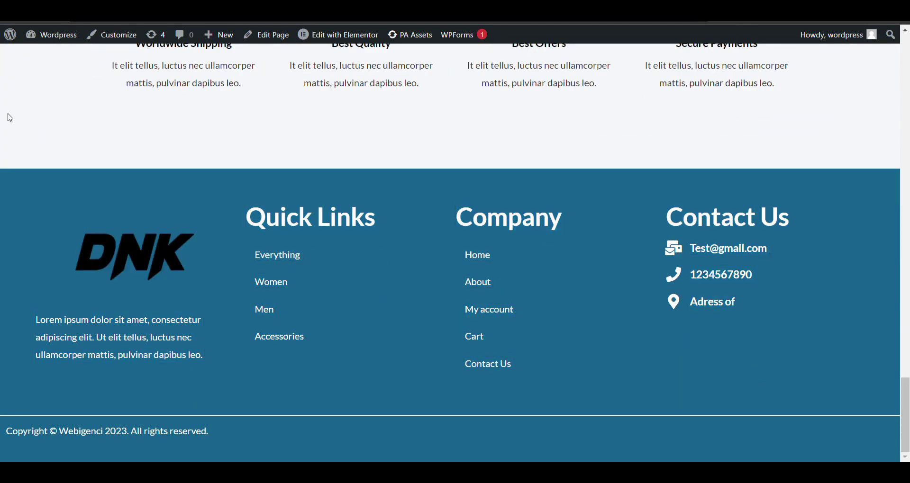
click(271, 282)
scroll(274, 300, down, 15)
scroll(377, 257, down, 4)
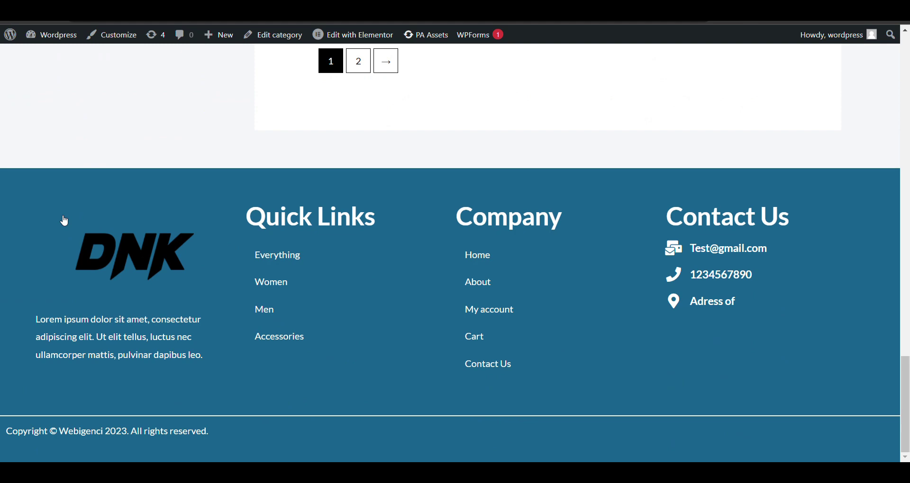
Inspect the stacked footer in the browser's responsive device view at a width of 427 px and close the developer tools.
key(ctrl+shift+c)
click(207, 311)
key(ctrl+shift+m)
scroll(413, 256, down, 10)
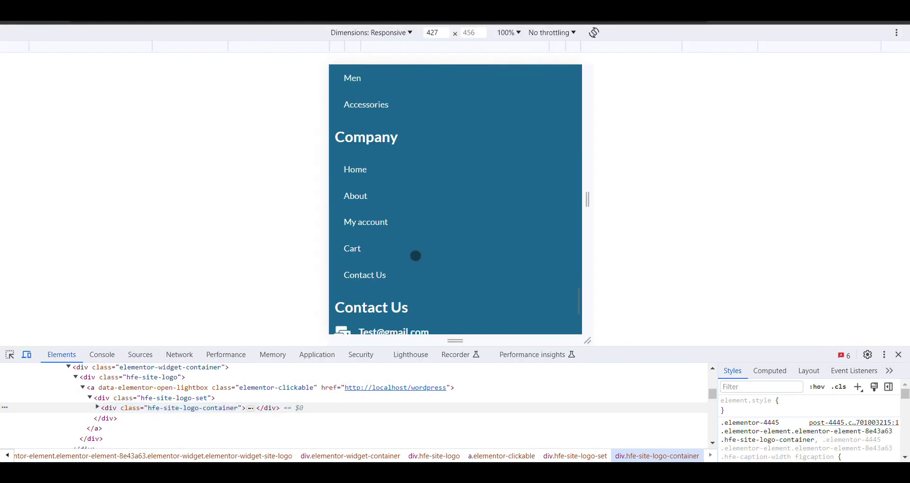
scroll(425, 236, up, 5)
scroll(428, 210, down, 9)
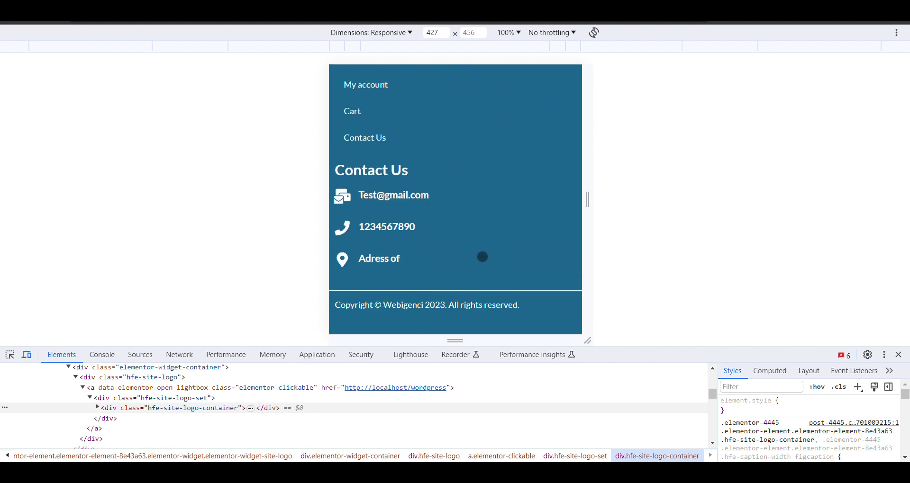
scroll(483, 257, up, 5)
click(28, 355)
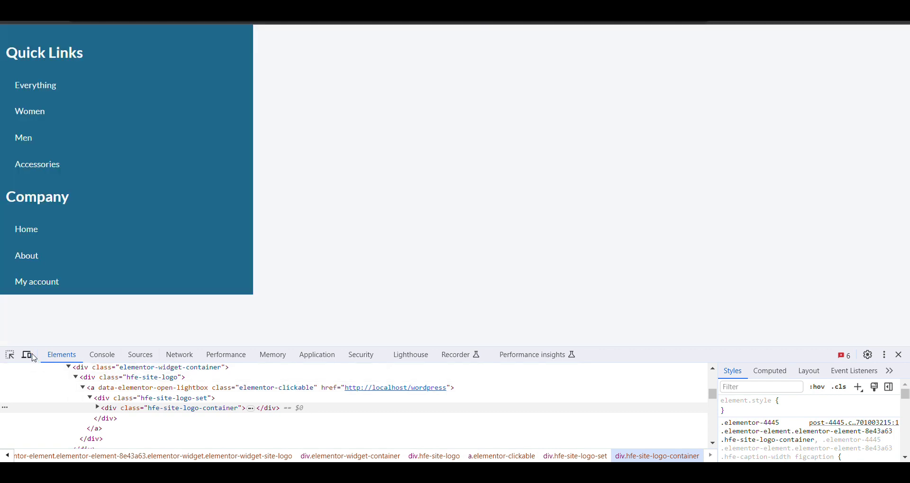
click(899, 355)
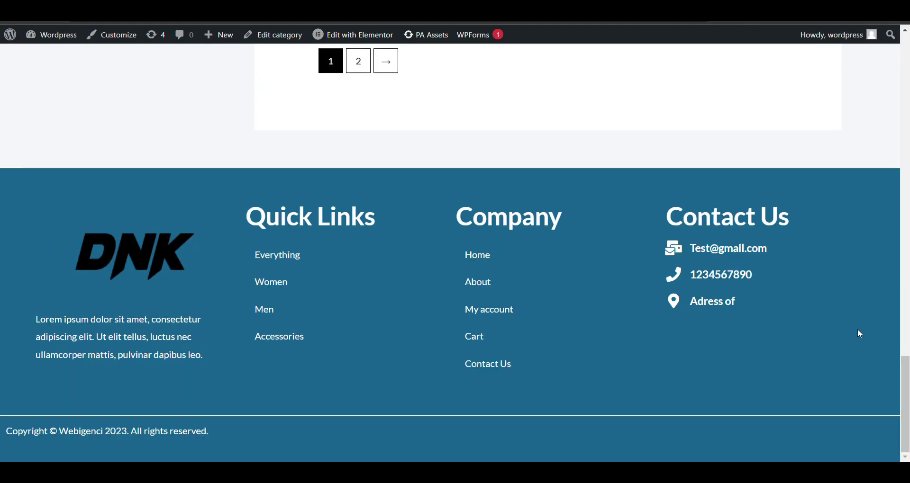
scroll(614, 322, up, 20)
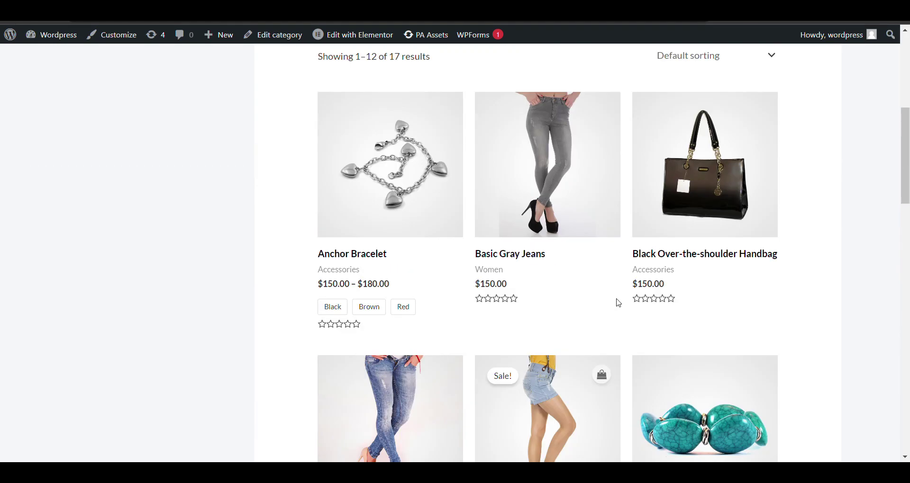
scroll(620, 301, down, 20)
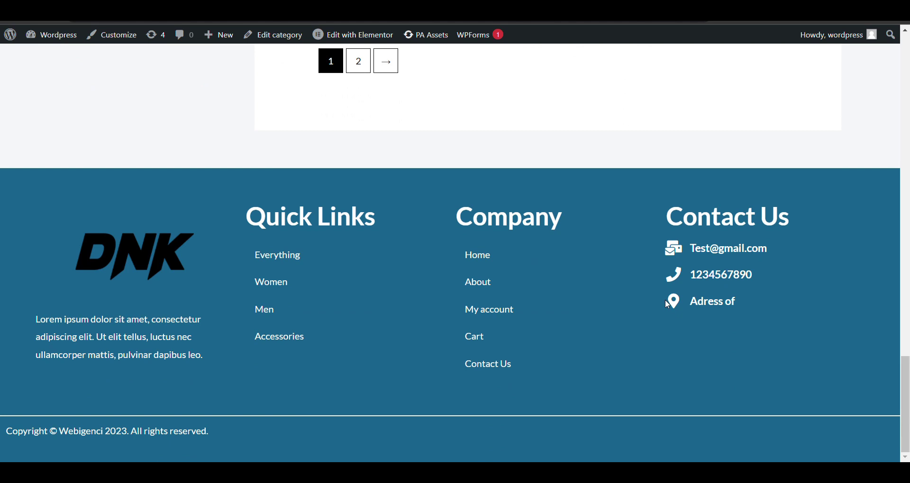